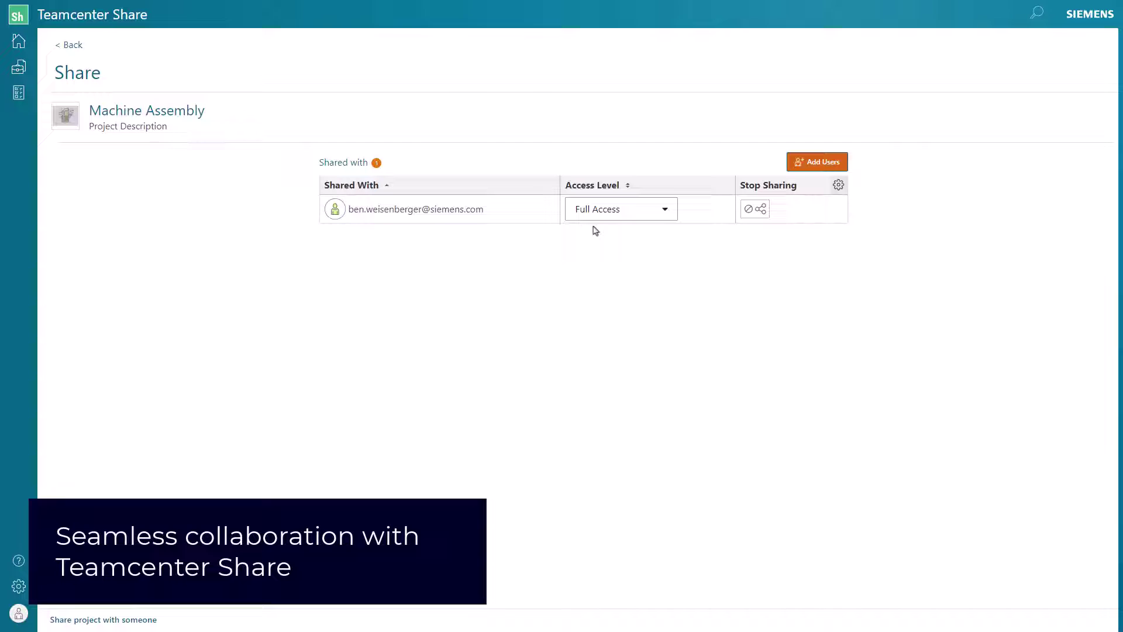
- Check the access level choices for the person the Machine Assembly project is shared with, and return to the project
{"action": "left_click", "coordinate": [671, 217]}
{"action": "left_click", "coordinate": [69, 45]}
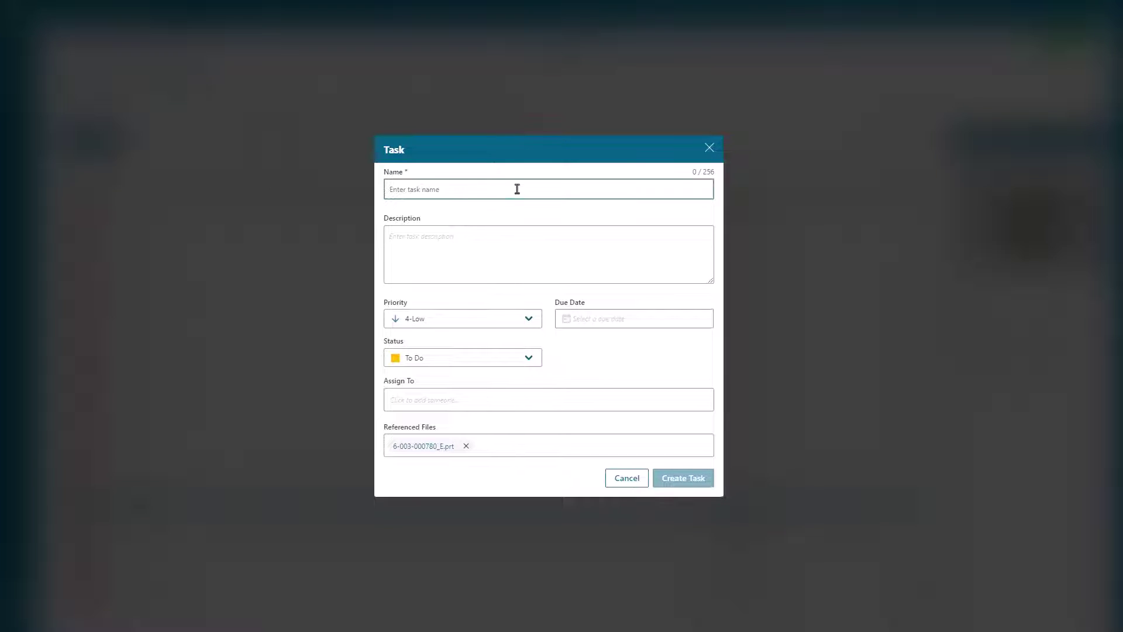
- Name the task Design Controller and describe it as "Design a new controller on the right side of the machine"
{"action": "type", "text": "Design Controller"}
{"action": "key", "text": "Tab"}
{"action": "type", "text": "De"}
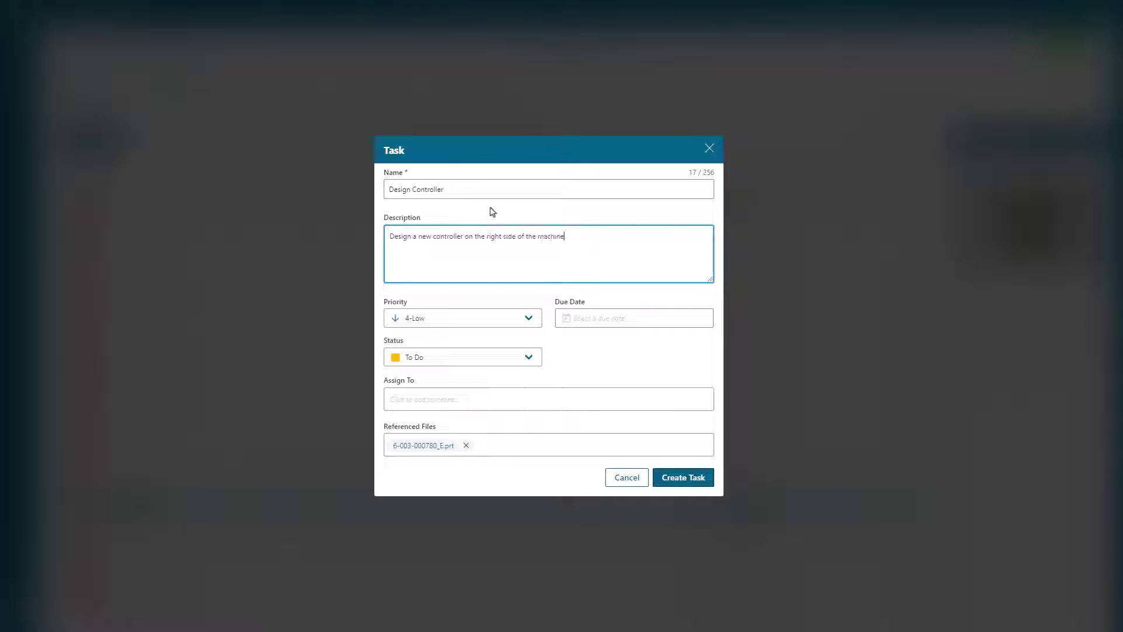
- Set the task's priority to 2-Important and its due date to 11/30/2023
{"action": "left_click", "coordinate": [462, 318]}
{"action": "left_click", "coordinate": [427, 341]}
{"action": "left_click", "coordinate": [634, 317]}
{"action": "left_click", "coordinate": [585, 280]}
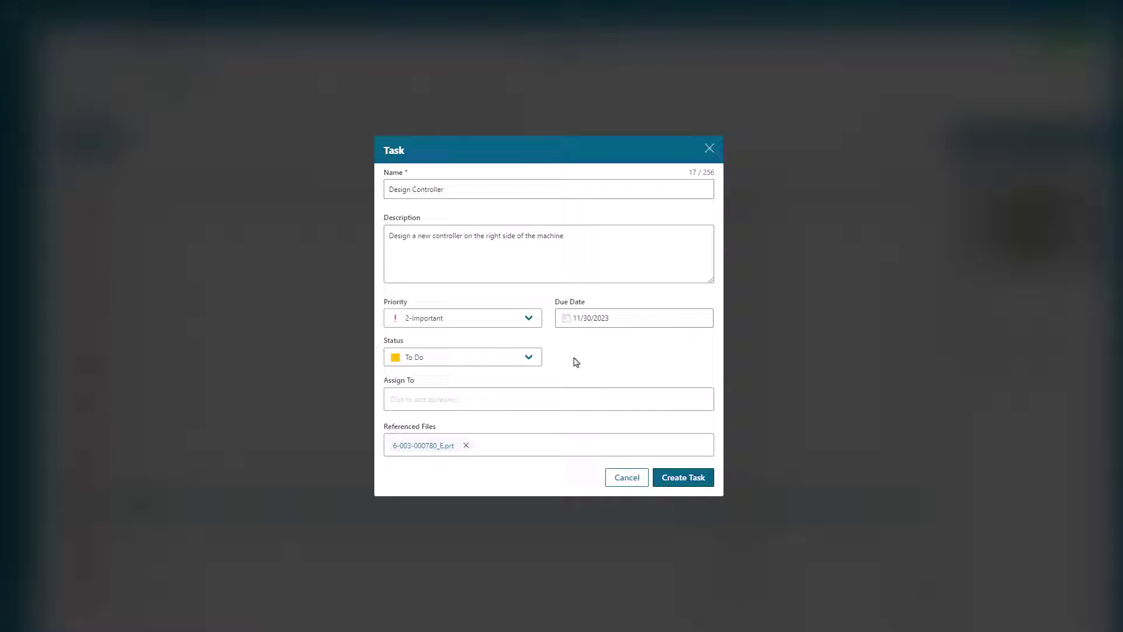
- Create the task assigned to a project member and open the tasks overview
{"action": "left_click", "coordinate": [501, 396]}
{"action": "type", "text": "Al"}
{"action": "left_click", "coordinate": [473, 427]}
{"action": "left_click", "coordinate": [683, 477]}
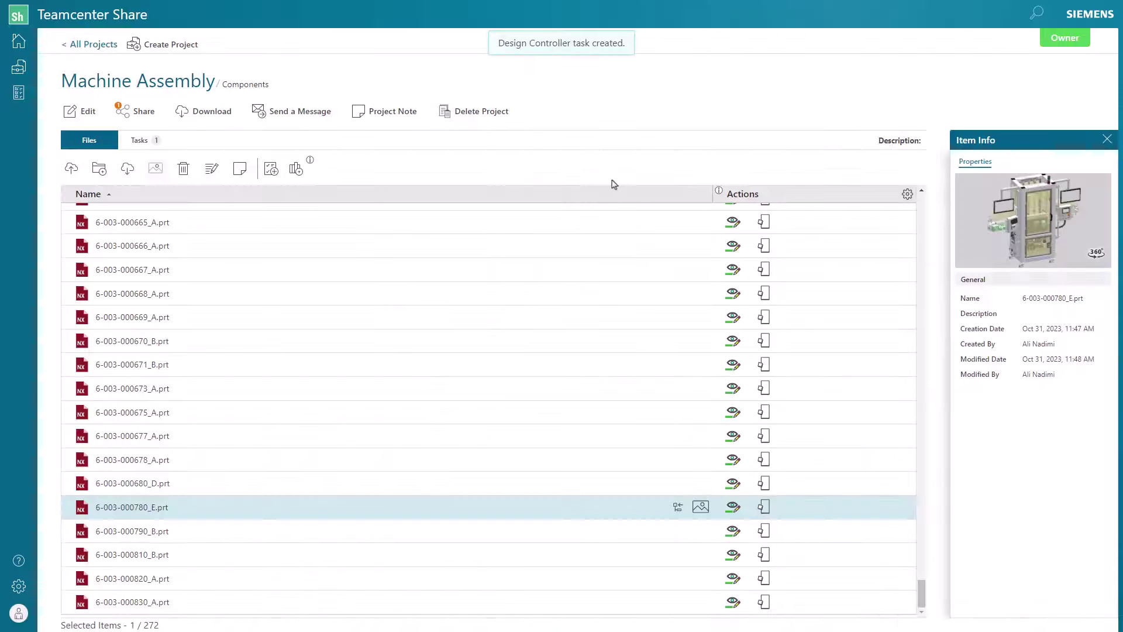
{"action": "left_click", "coordinate": [19, 92]}
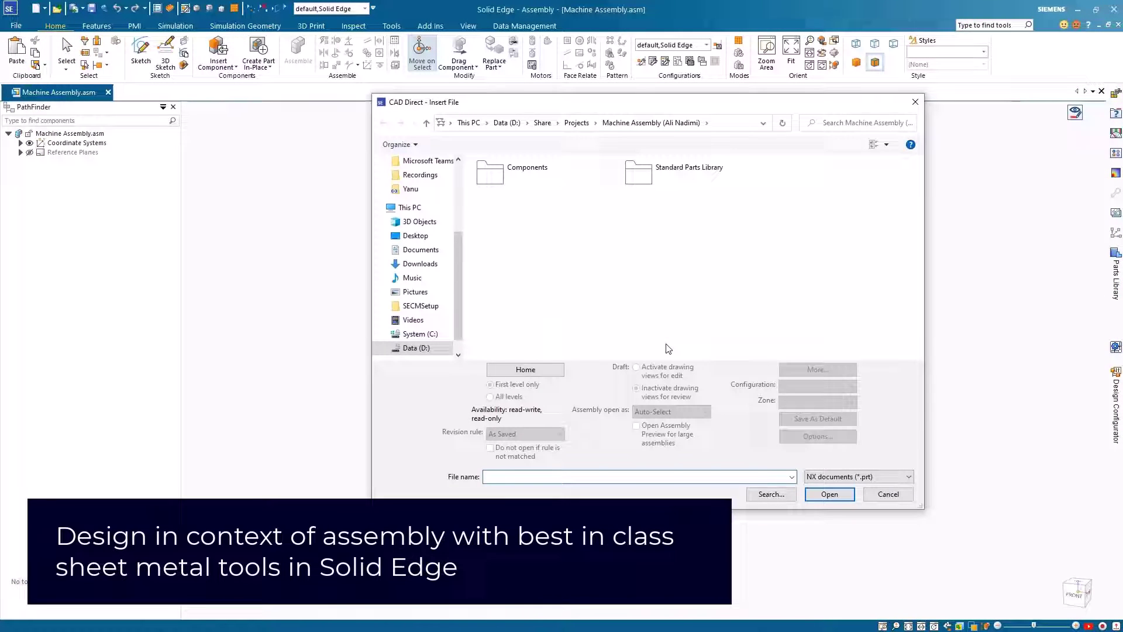
{"action": "double_click", "coordinate": [566, 177]}
{"action": "scroll", "coordinate": [834, 216], "scroll_direction": "down", "scroll_amount": 5}
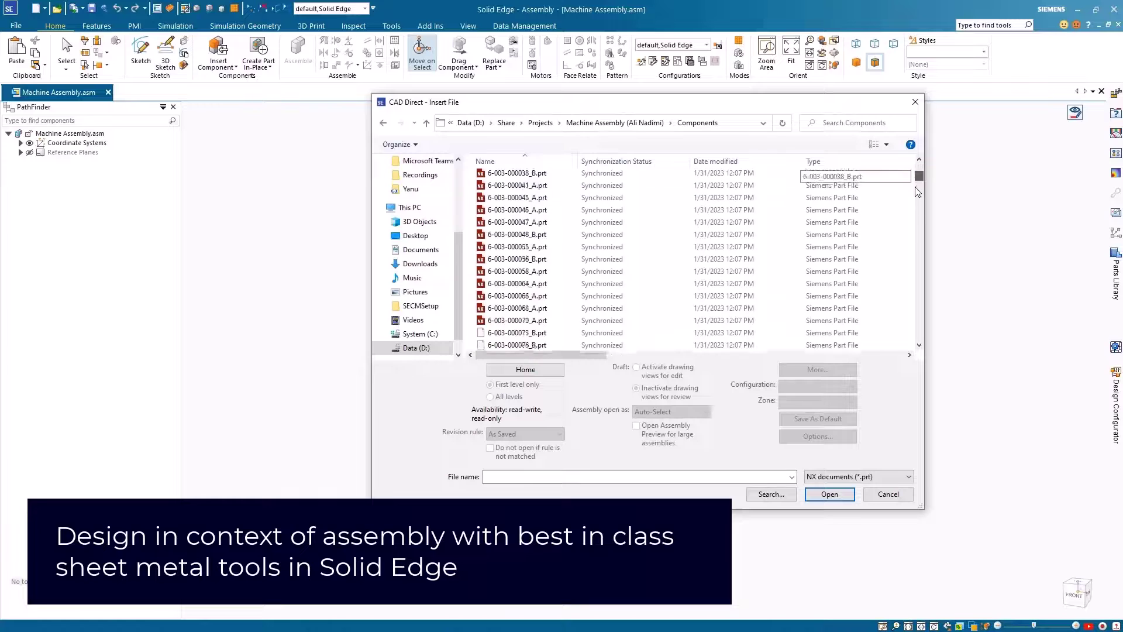
{"action": "scroll", "coordinate": [917, 316], "scroll_direction": "down", "scroll_amount": 10}
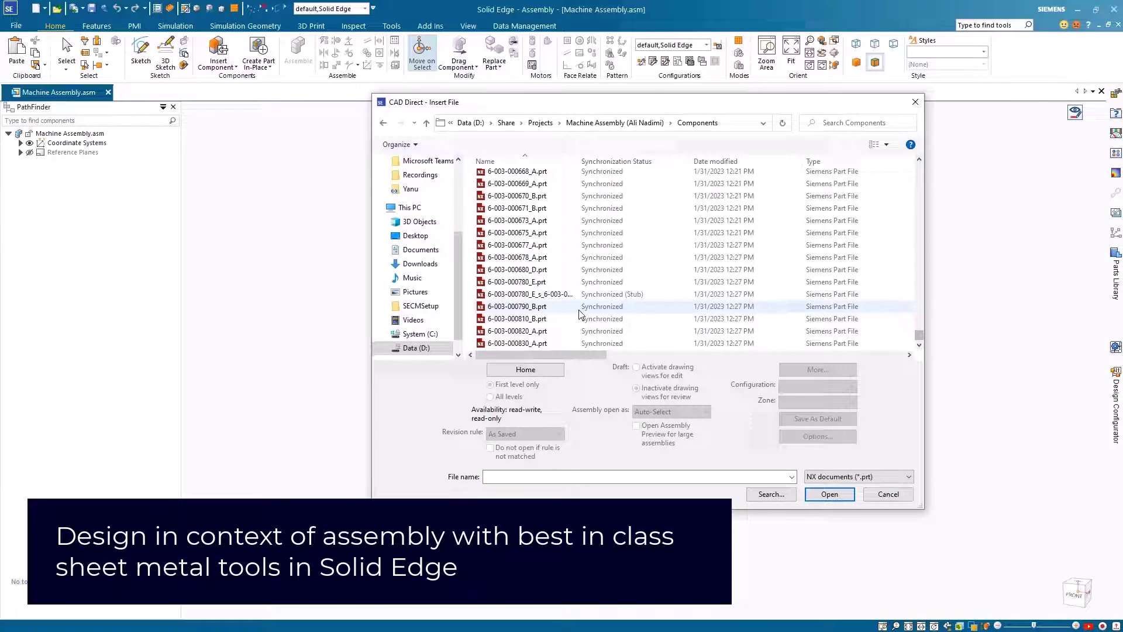
{"action": "double_click", "coordinate": [549, 282]}
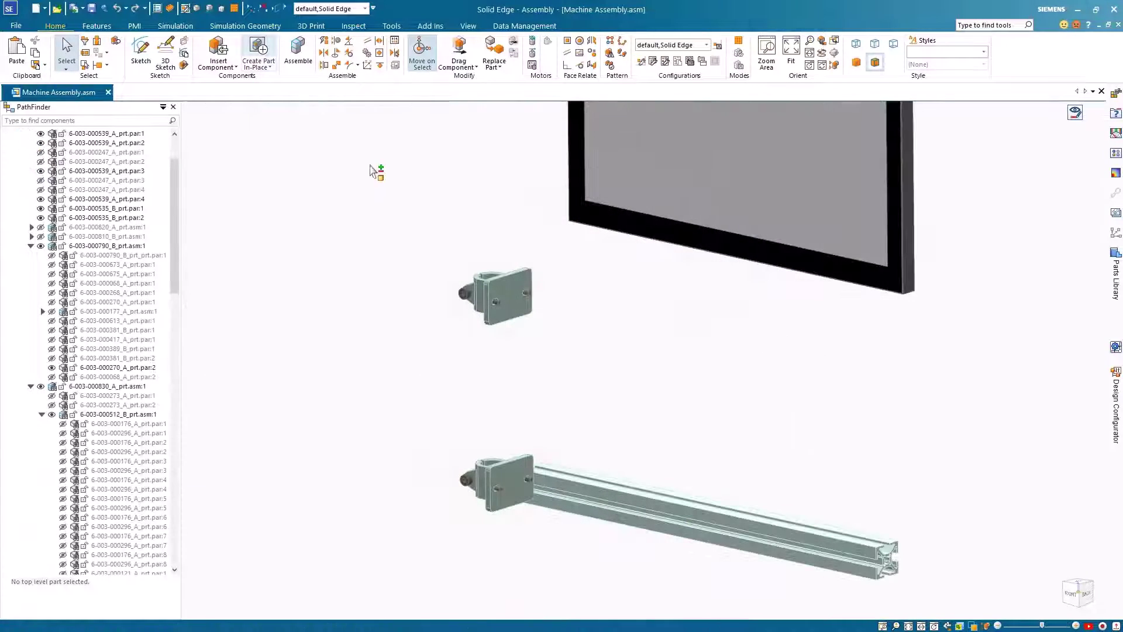
- Create an in-place assembly from the ISO Assembly.asm template on the upper bracket plate's lower edge and save it as Control System Assembly
{"action": "left_click", "coordinate": [268, 154]}
{"action": "left_click", "coordinate": [246, 165]}
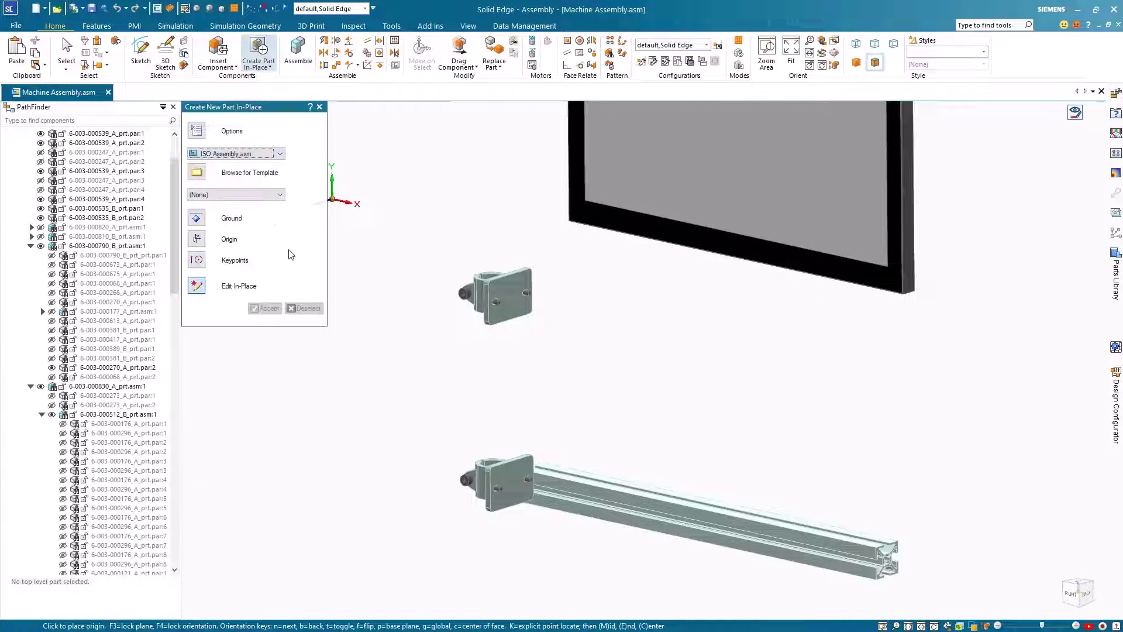
{"action": "left_click", "coordinate": [196, 264]}
{"action": "left_click", "coordinate": [218, 301]}
{"action": "left_click", "coordinate": [511, 320]}
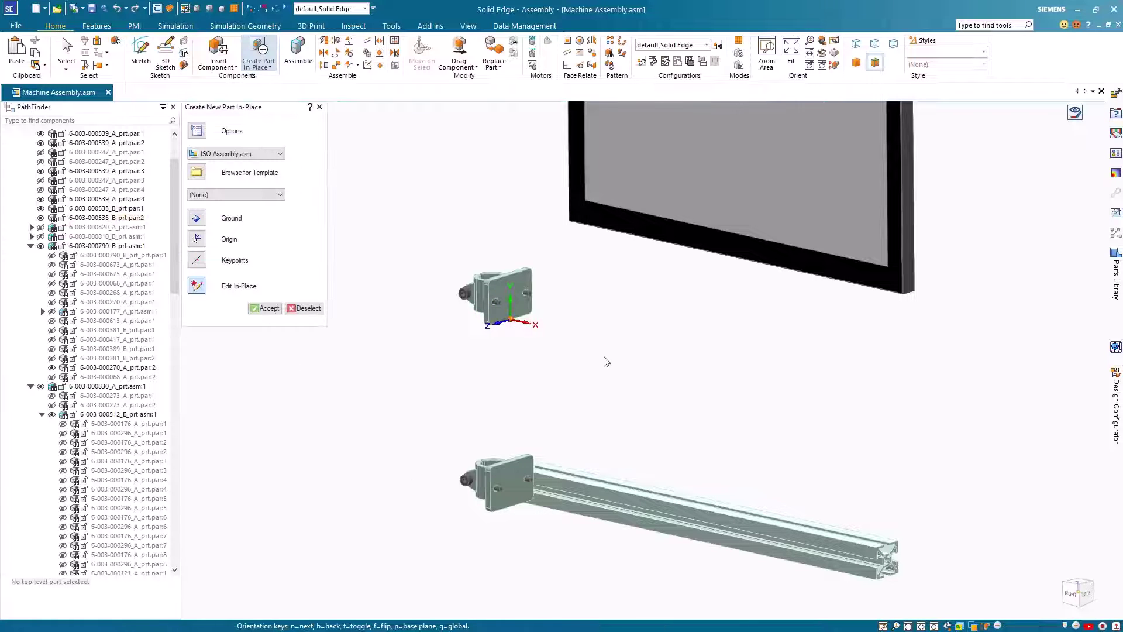
{"action": "type", "text": "Control System Assembly"}
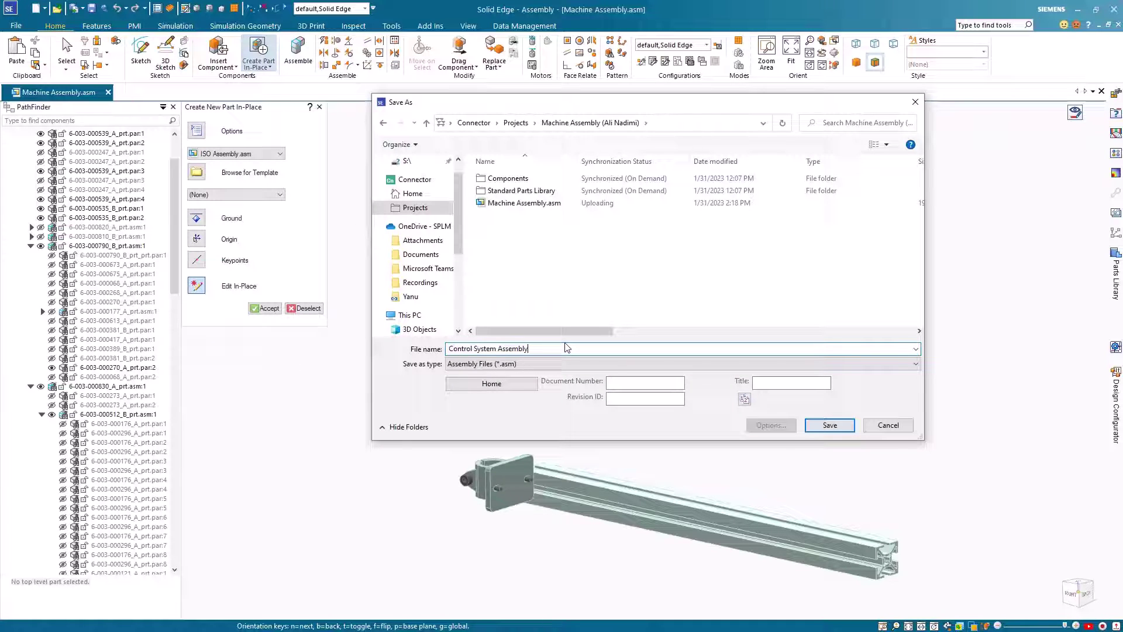
{"action": "left_click", "coordinate": [819, 427]}
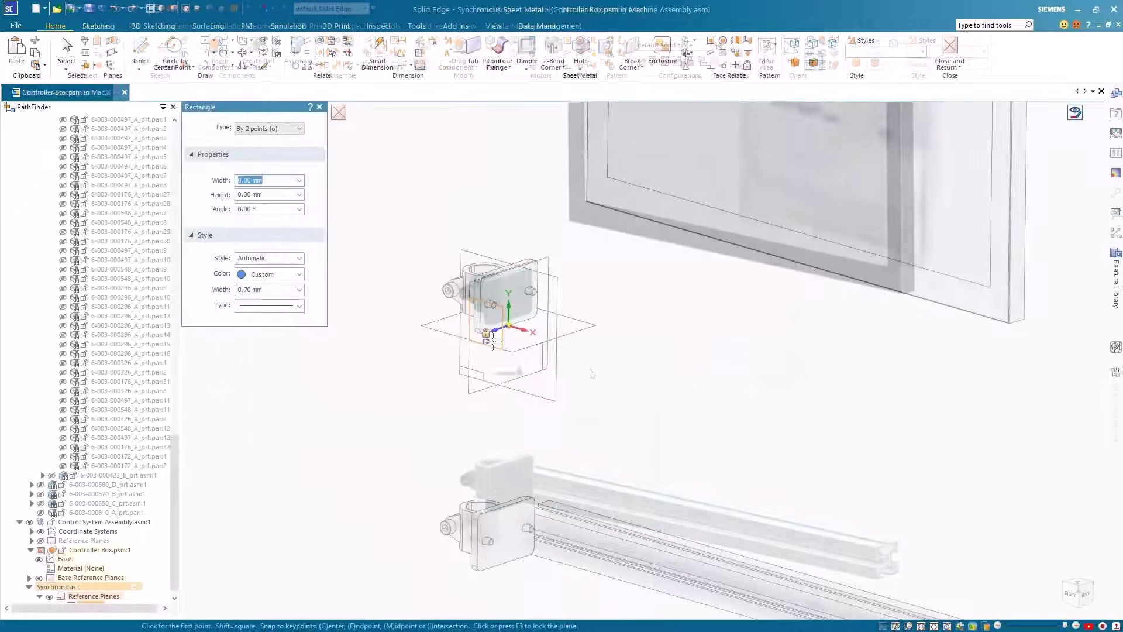
- Sketch a 280 by 400 mm rectangle on the locked plane at the brackets and turn it into a sheet metal tab
{"action": "key", "text": "F3"}
{"action": "key", "text": "ctrl+h"}
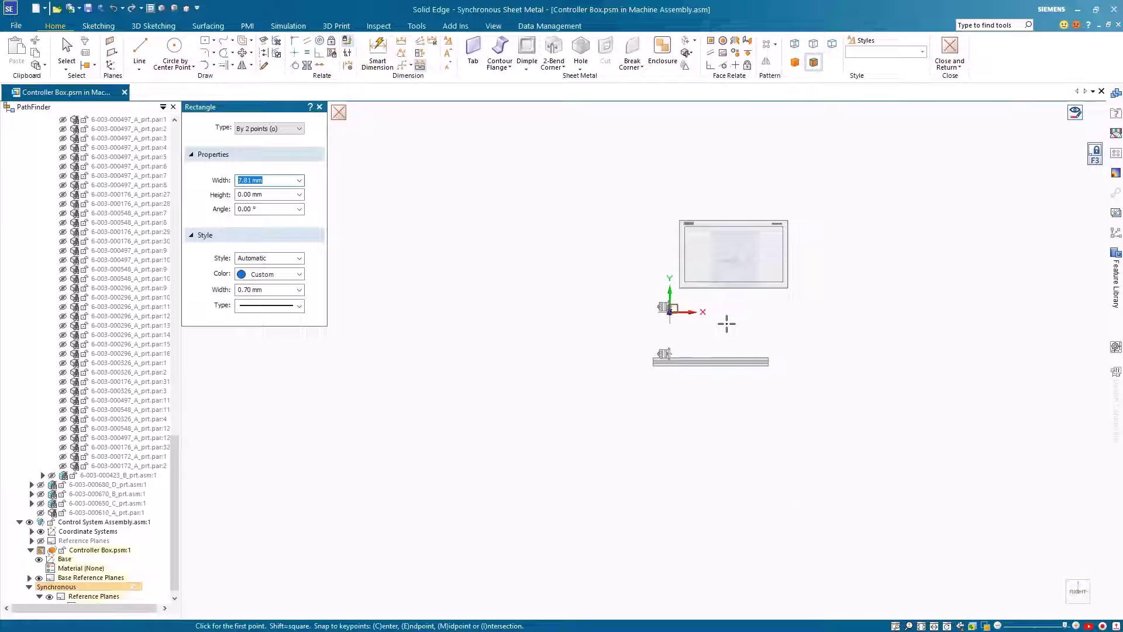
{"action": "scroll", "coordinate": [717, 329], "scroll_direction": "up", "scroll_amount": 4}
{"action": "left_click", "coordinate": [535, 193]}
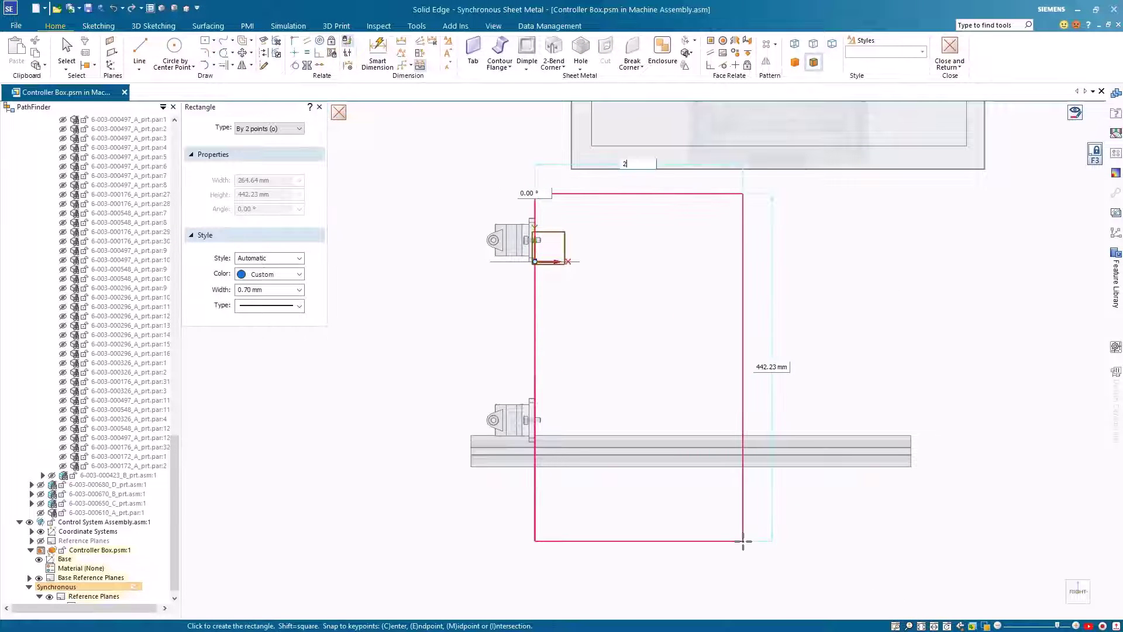
{"action": "type", "text": "400"}
{"action": "key", "text": "Return"}
{"action": "key", "text": "Escape"}
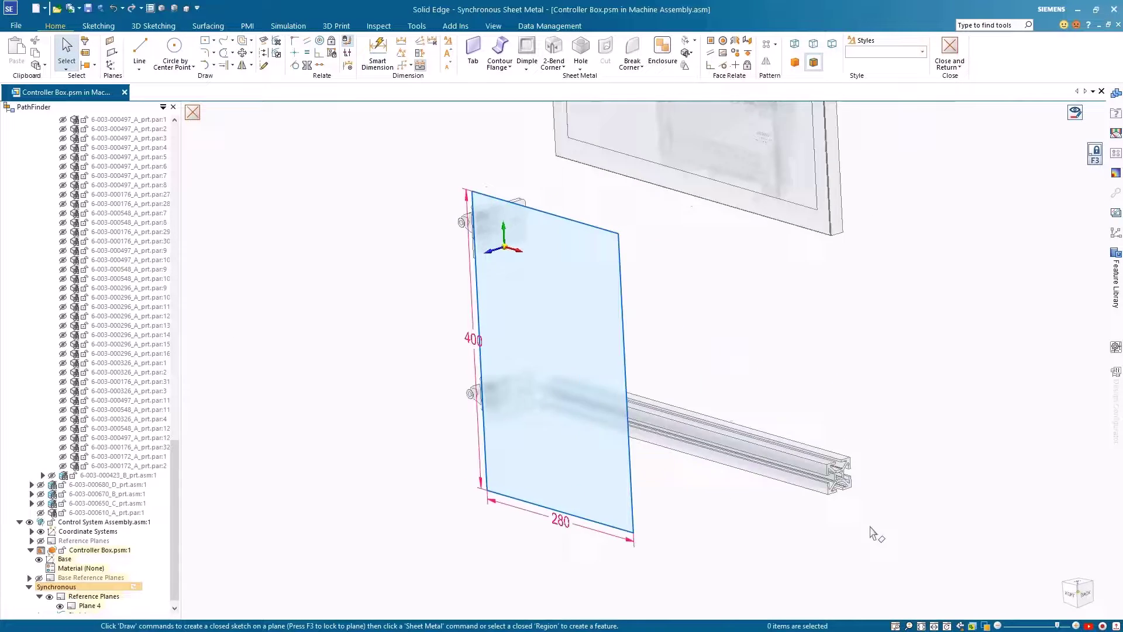
{"action": "left_click", "coordinate": [558, 471]}
{"action": "right_click", "coordinate": [616, 474]}
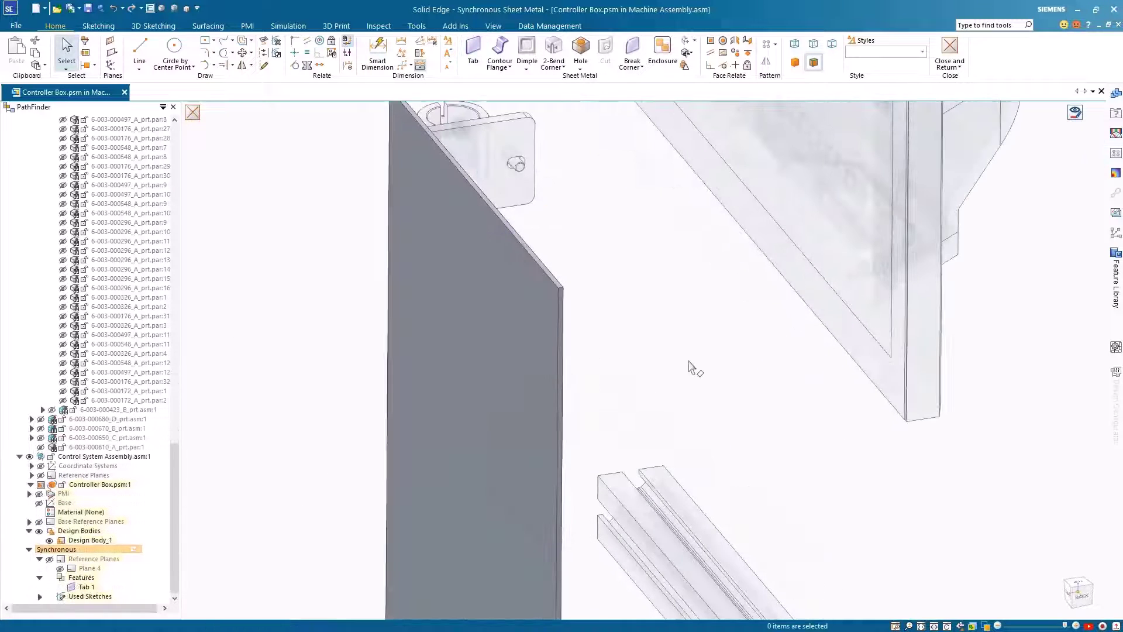
- Sketch an L-shaped profile from the tab's corner with a 93 mm line and a perpendicular 25 mm line
{"action": "right_click_drag", "start_coordinate": [689, 361], "coordinate": [715, 361]}
{"action": "left_click", "coordinate": [558, 287]}
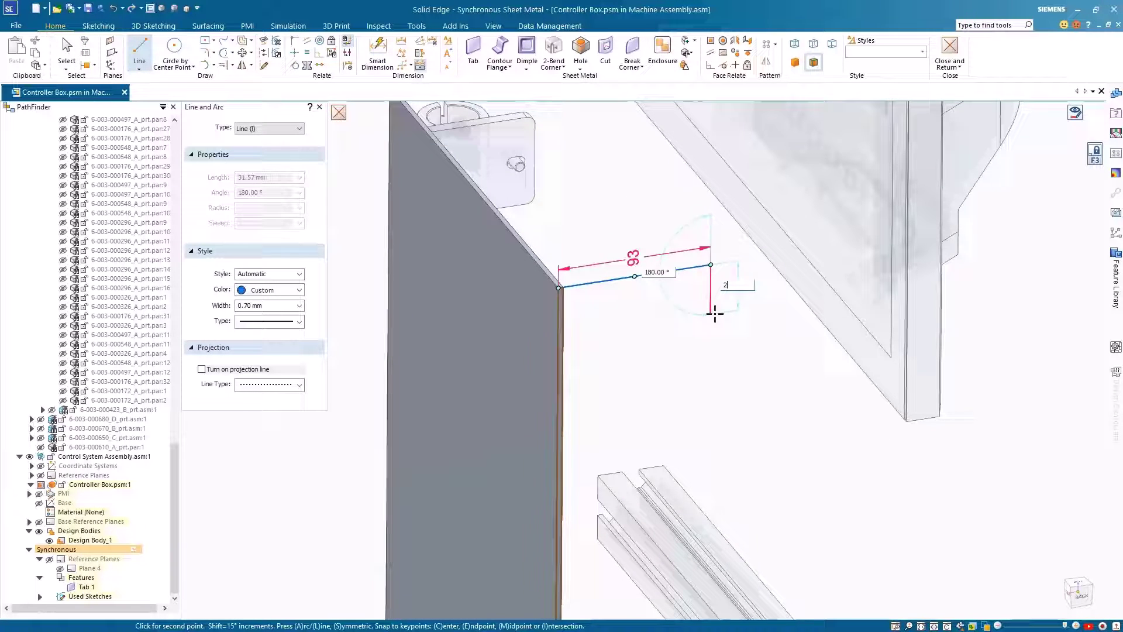
{"action": "left_click", "coordinate": [711, 304]}
{"action": "key", "text": "Escape"}
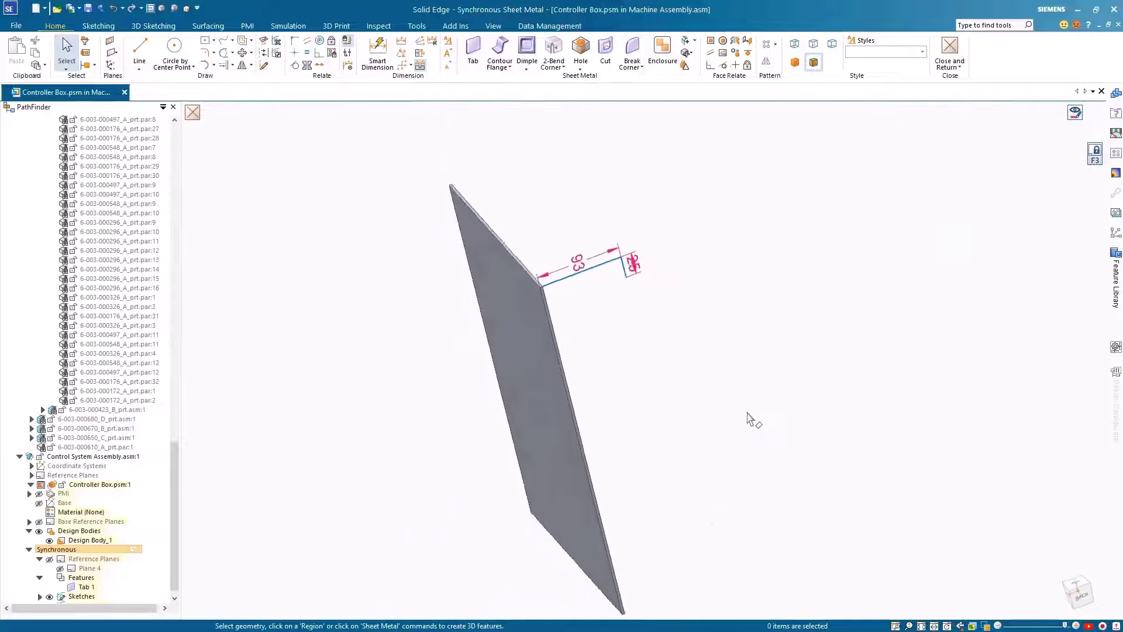
- Create a contour flange from the L-shaped profile along all four edges of the tab
{"action": "left_click", "coordinate": [500, 52]}
{"action": "left_click", "coordinate": [596, 289]}
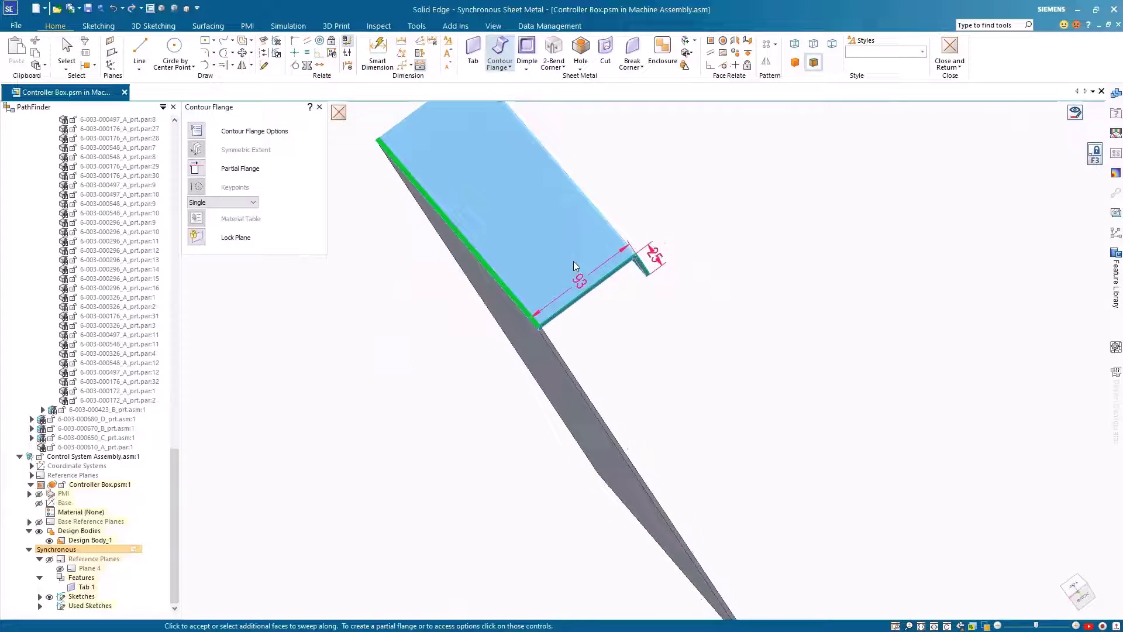
{"action": "left_click", "coordinate": [669, 203]}
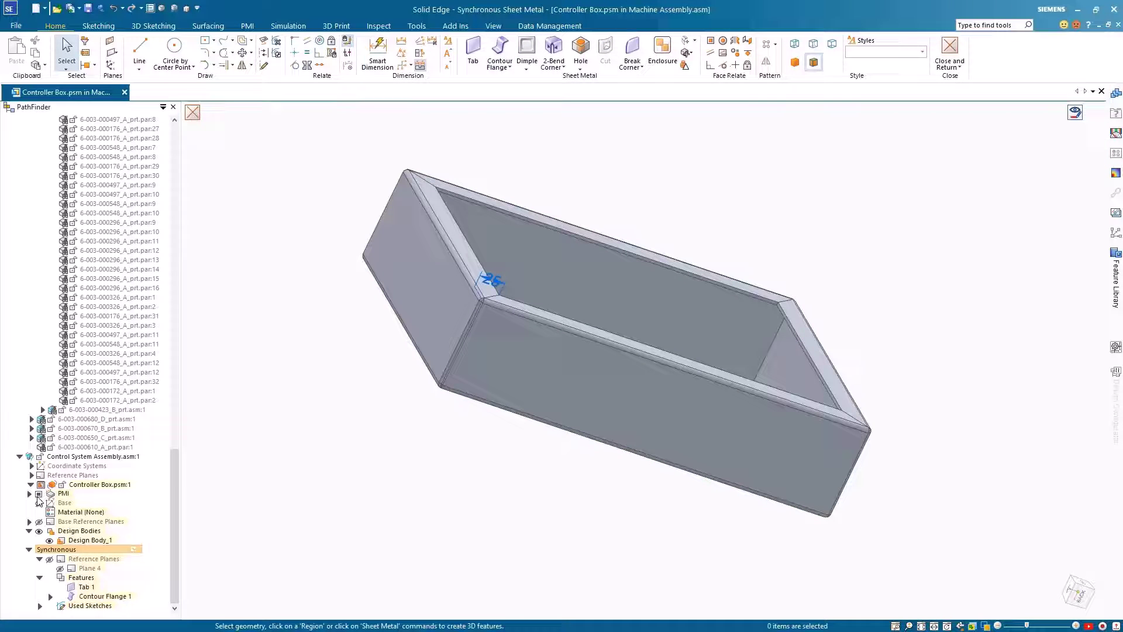
{"action": "key", "text": "ctrl+i"}
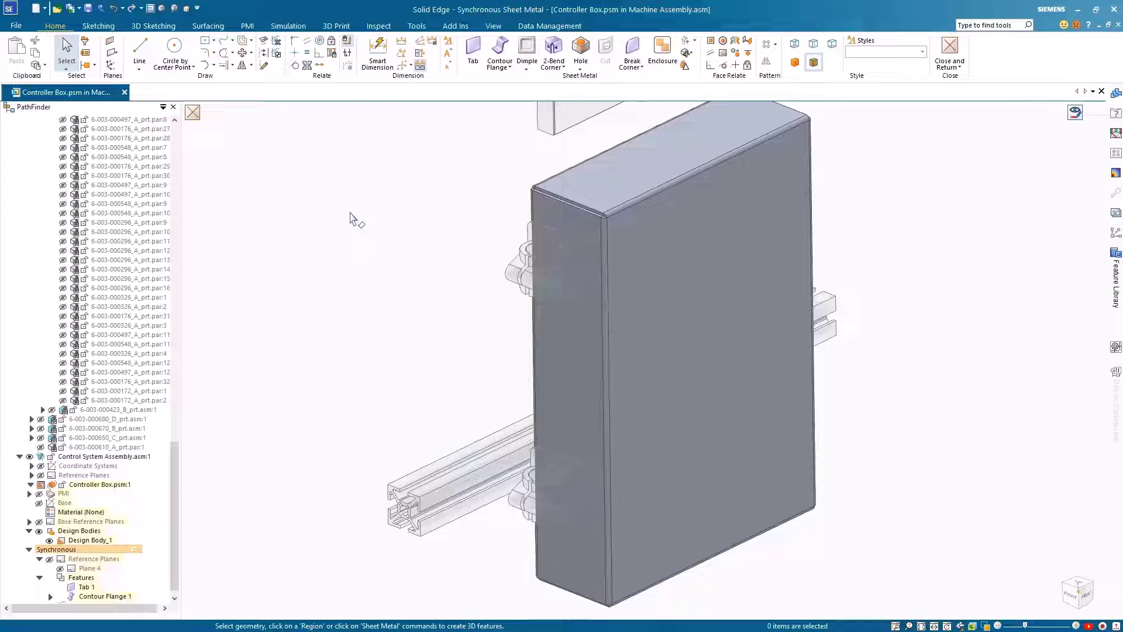
- Project the circular mounting edges of both brackets onto the box's side face
{"action": "left_click", "coordinate": [594, 388]}
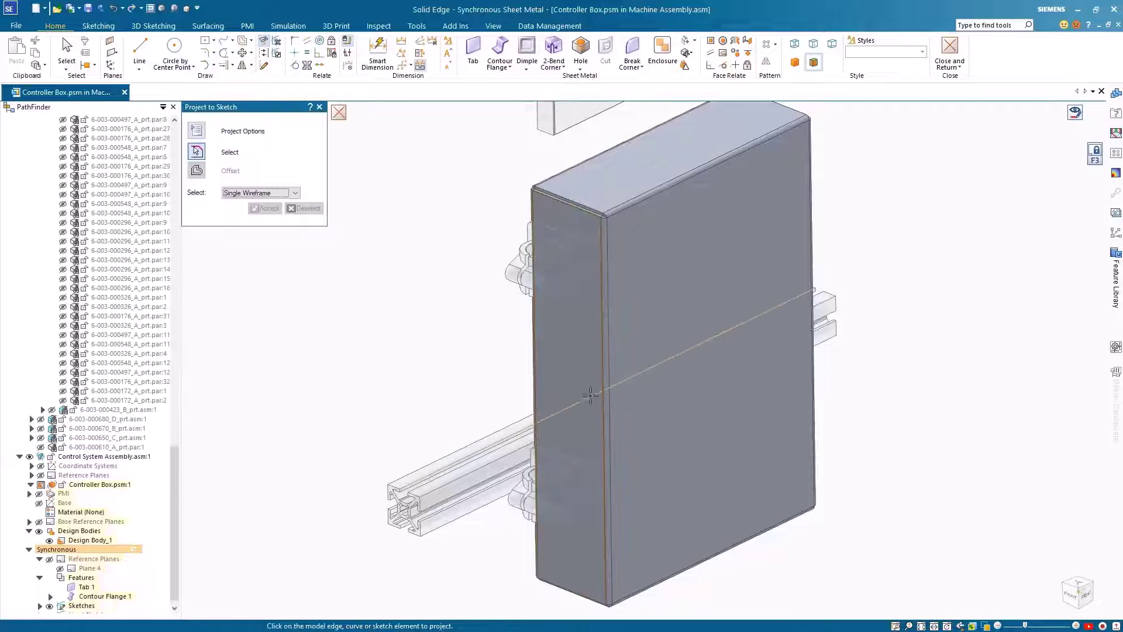
{"action": "scroll", "coordinate": [588, 298], "scroll_direction": "up", "scroll_amount": 5}
{"action": "left_click", "coordinate": [628, 290]}
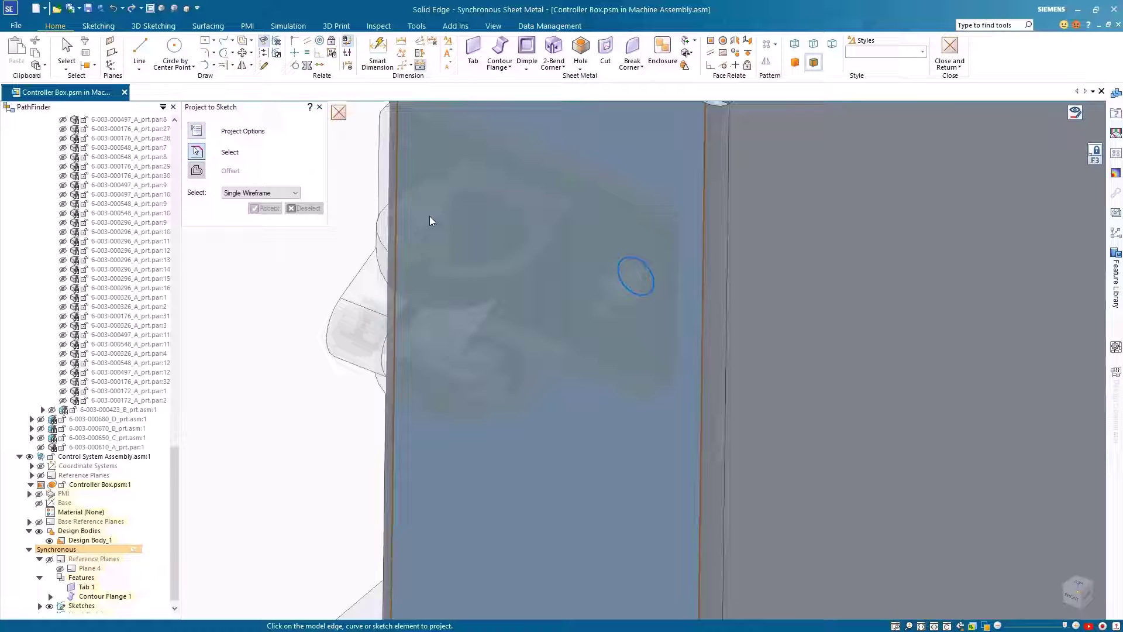
{"action": "scroll", "coordinate": [682, 465], "scroll_direction": "down", "scroll_amount": 2}
{"action": "scroll", "coordinate": [631, 426], "scroll_direction": "up", "scroll_amount": 3}
{"action": "left_click", "coordinate": [633, 427]}
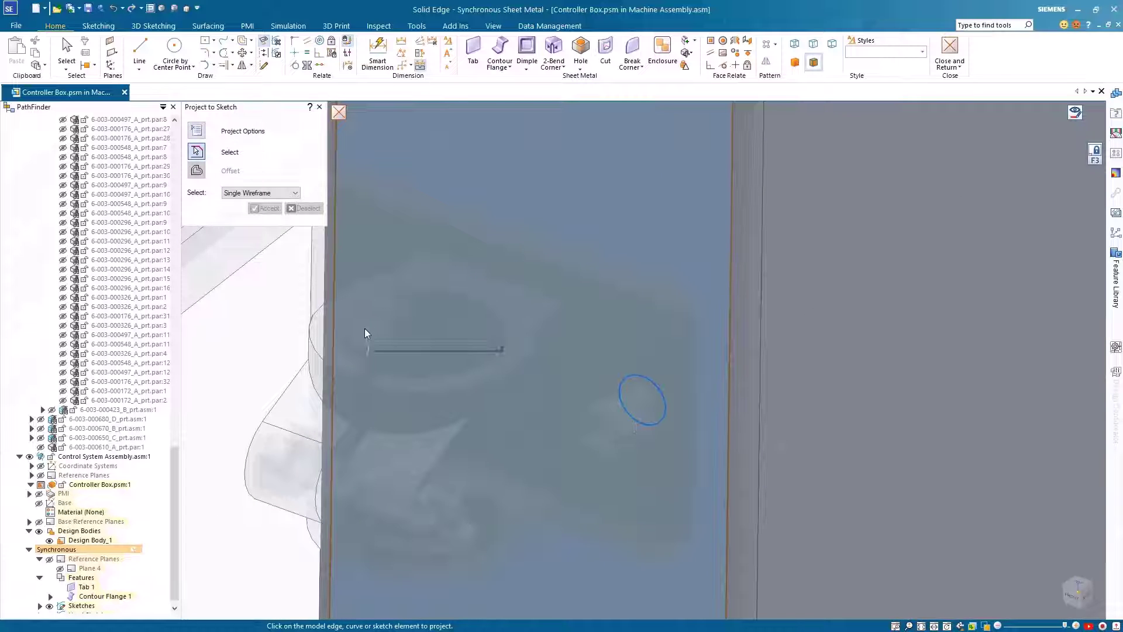
{"action": "left_click", "coordinate": [365, 326]}
{"action": "key", "text": "Escape"}
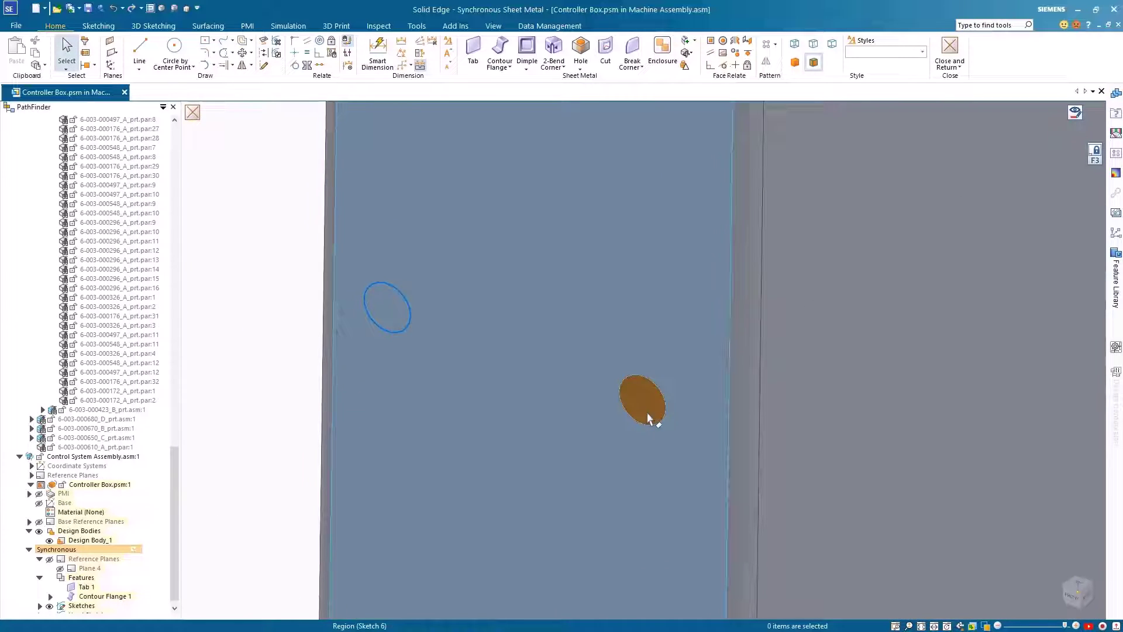
- Cut the four projected mounting circles through the box's side wall
{"action": "left_click", "coordinate": [647, 416]}
{"action": "left_click", "coordinate": [387, 325]}
{"action": "scroll", "coordinate": [522, 386], "scroll_direction": "down", "scroll_amount": 3}
{"action": "left_click", "coordinate": [536, 280]}
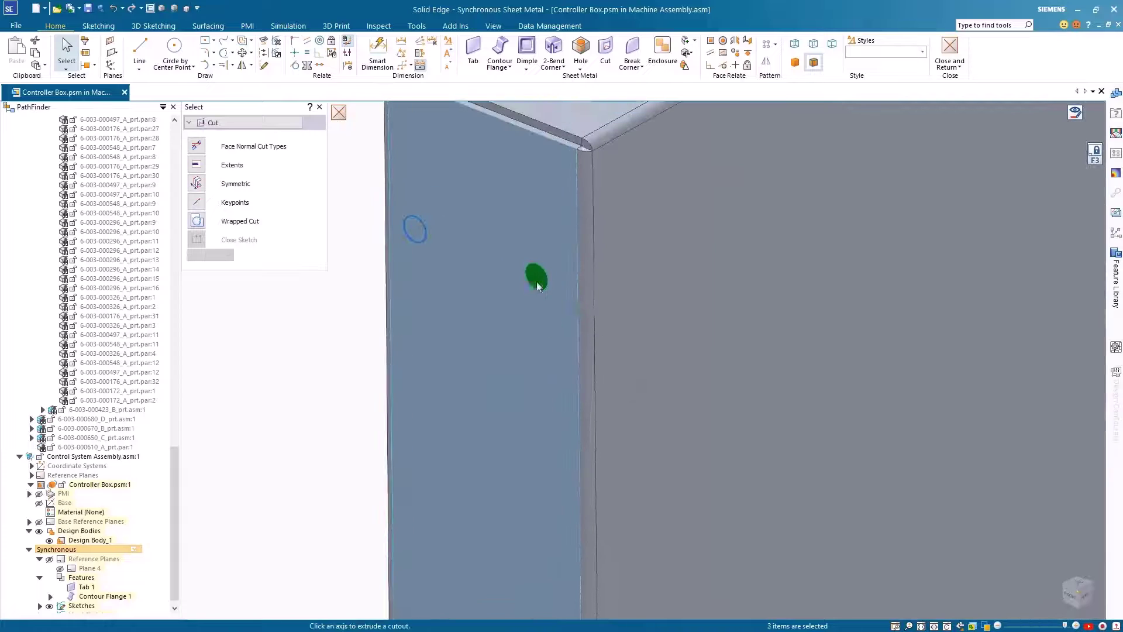
{"action": "left_click", "coordinate": [416, 231]}
{"action": "scroll", "coordinate": [426, 241], "scroll_direction": "down", "scroll_amount": 3}
{"action": "left_click", "coordinate": [515, 509]}
{"action": "left_click", "coordinate": [573, 486]}
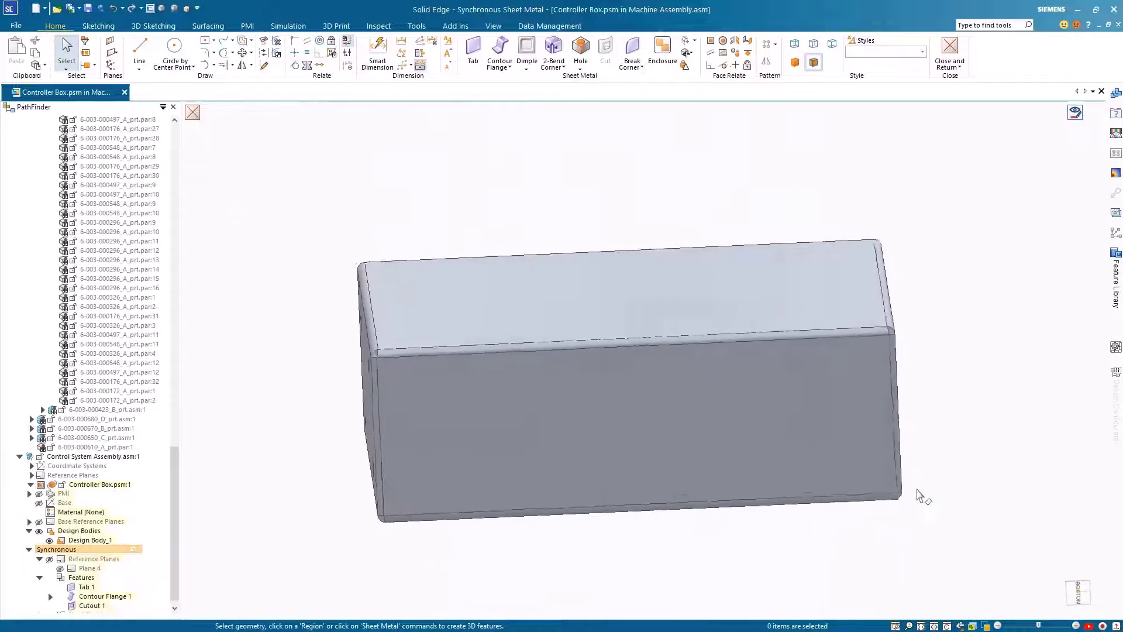
- Sketch a 40.5 mm diameter circle at the centre of the box's bottom face
{"action": "key", "text": "c"}
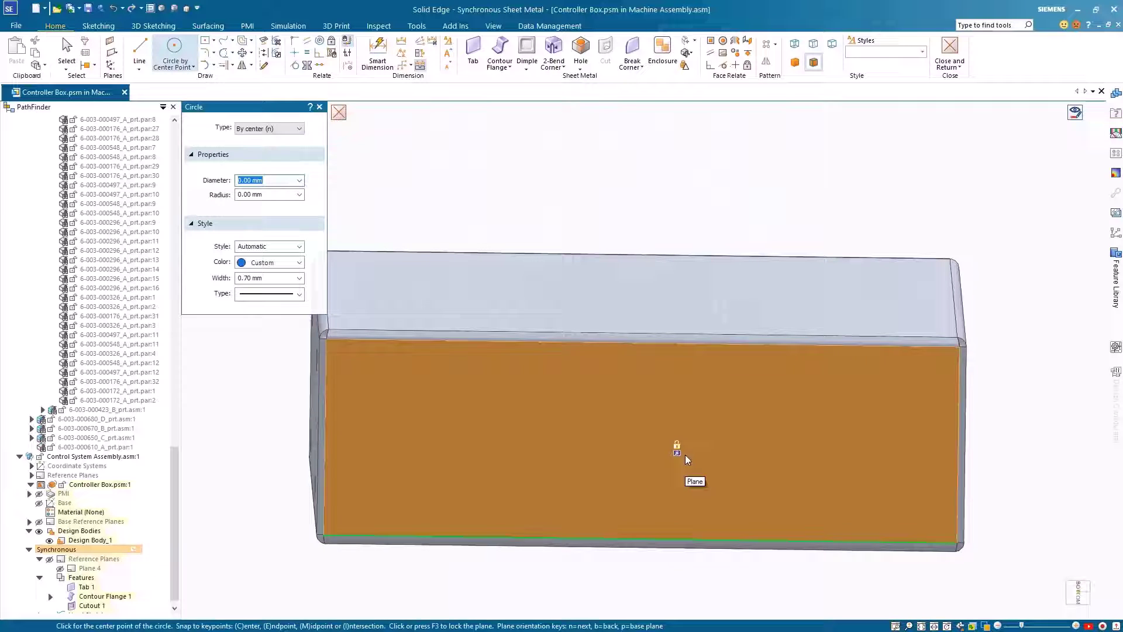
{"action": "key", "text": "F3"}
{"action": "left_click", "coordinate": [641, 441]}
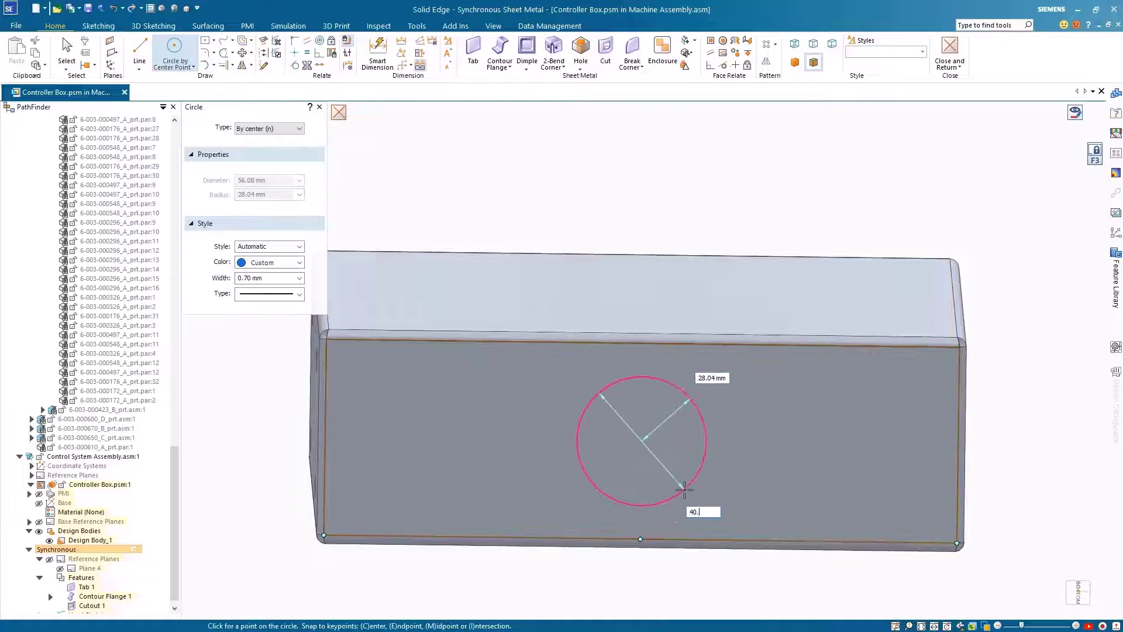
{"action": "type", "text": "5"}
{"action": "key", "text": "Return"}
{"action": "key", "text": "Escape"}
- Cut the circle through the box's bottom wall and hide the PMI dimensions
{"action": "left_click", "coordinate": [609, 455]}
{"action": "left_click", "coordinate": [605, 448]}
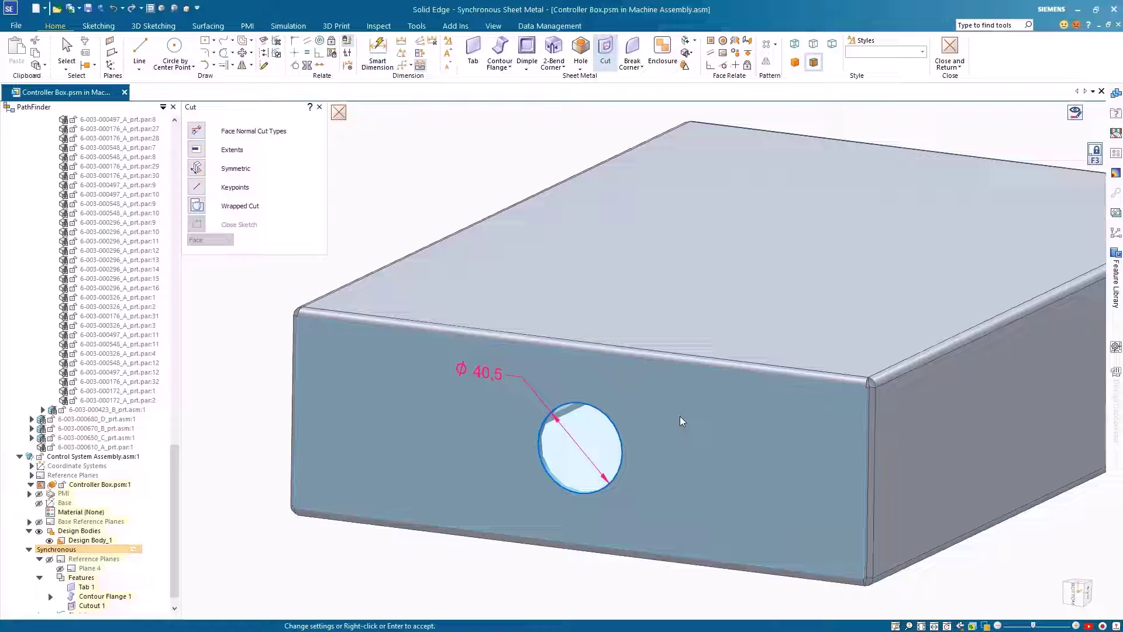
{"action": "left_click", "coordinate": [39, 493]}
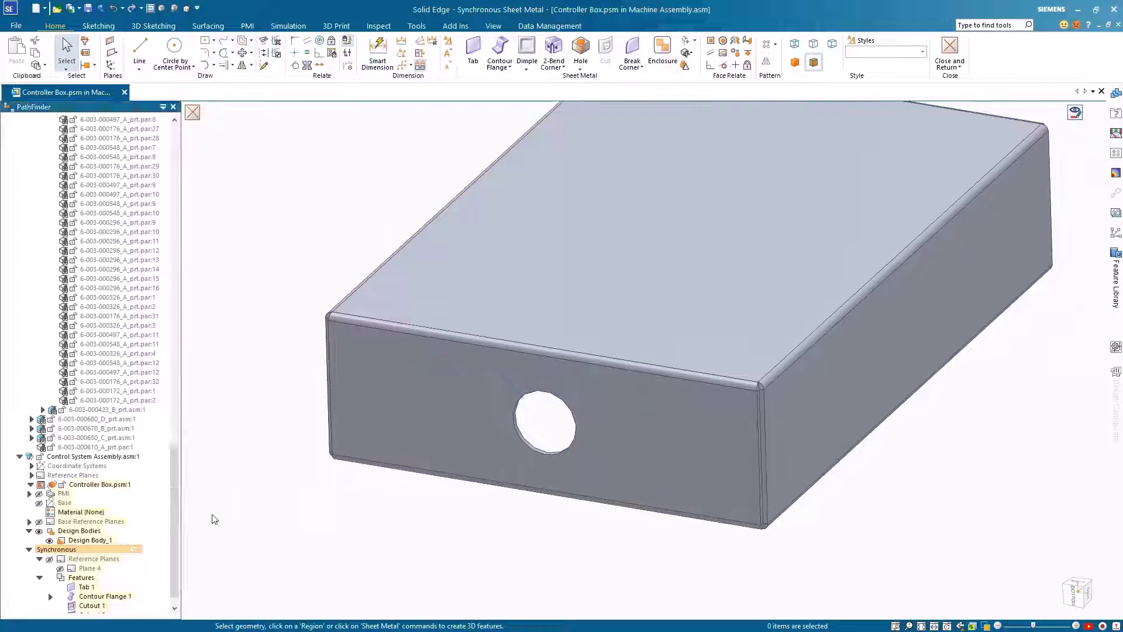
{"action": "left_click", "coordinate": [1115, 281]}
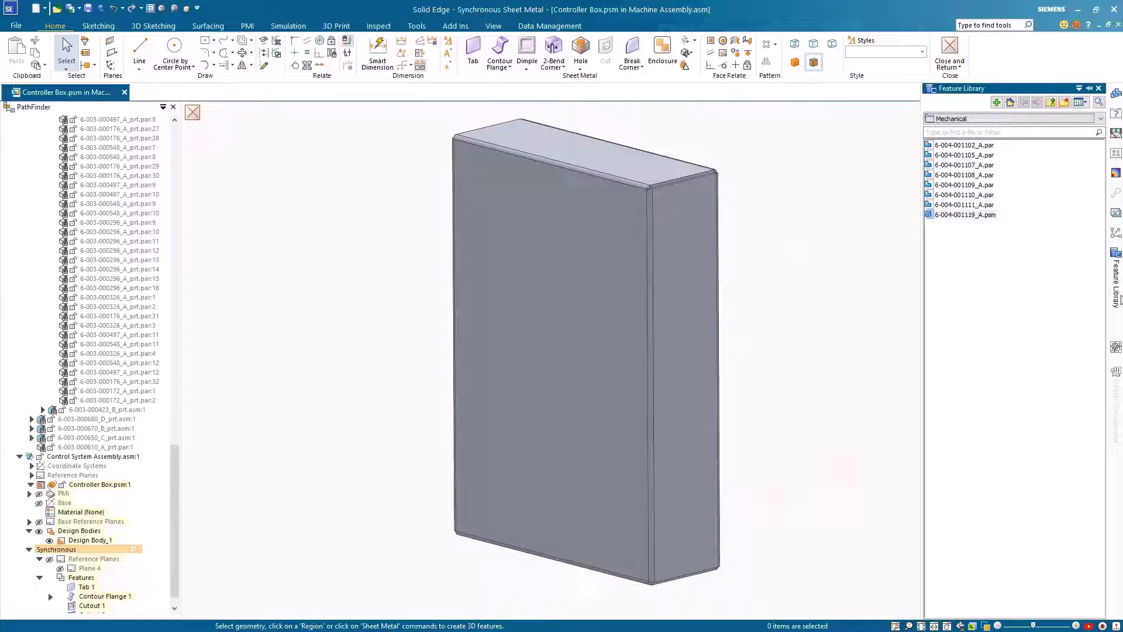
{"action": "left_click_drag", "start_coordinate": [965, 215], "coordinate": [535, 517]}
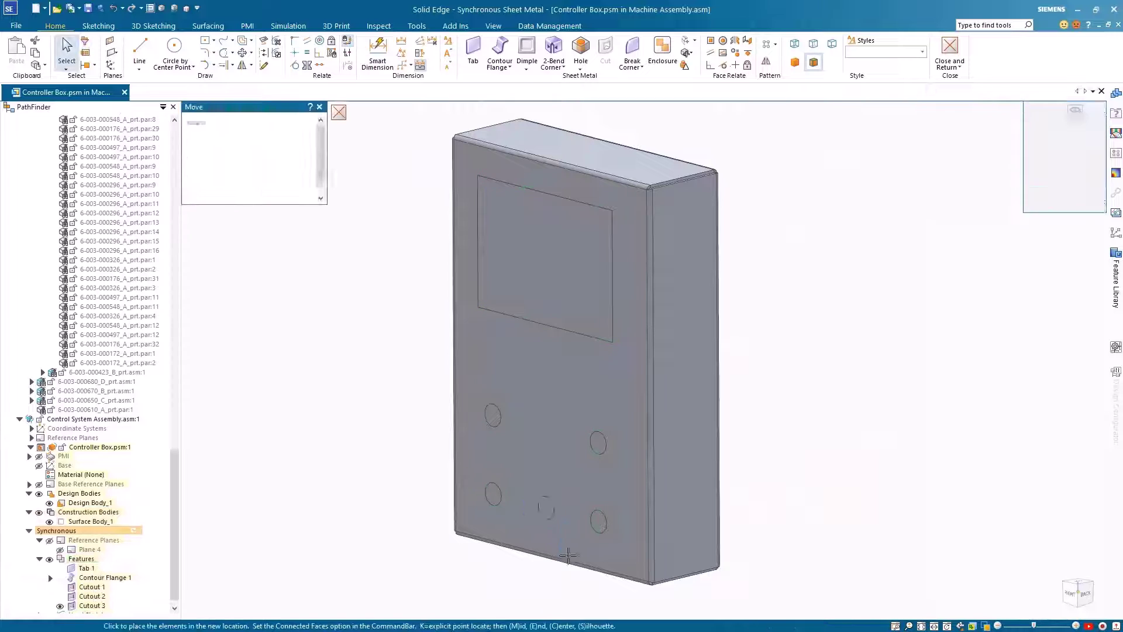
{"action": "left_click", "coordinate": [562, 557]}
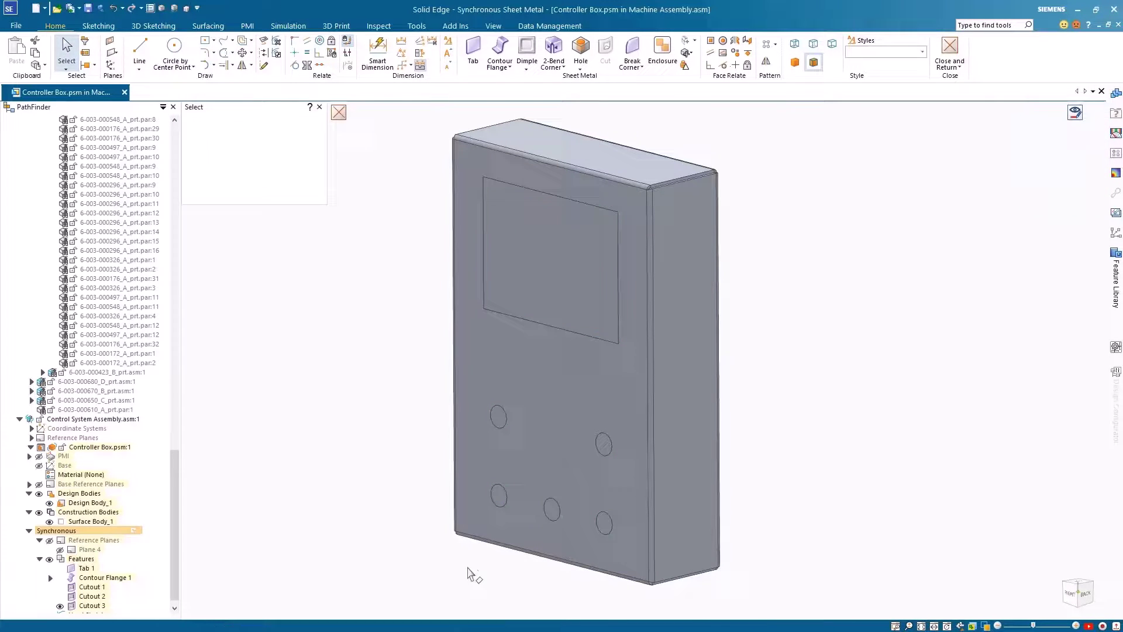
- Attach the placed Cutout 3 feature to the controller box body
{"action": "left_click", "coordinate": [94, 605]}
{"action": "right_click", "coordinate": [97, 606]}
{"action": "left_click", "coordinate": [137, 478]}
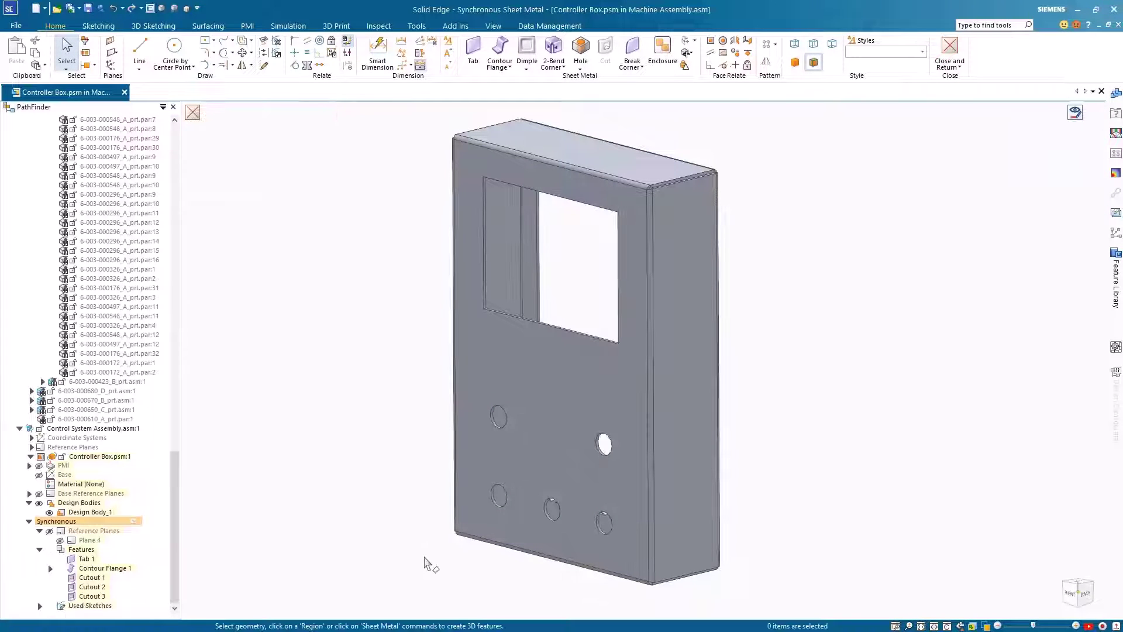
{"action": "left_click", "coordinate": [194, 112]}
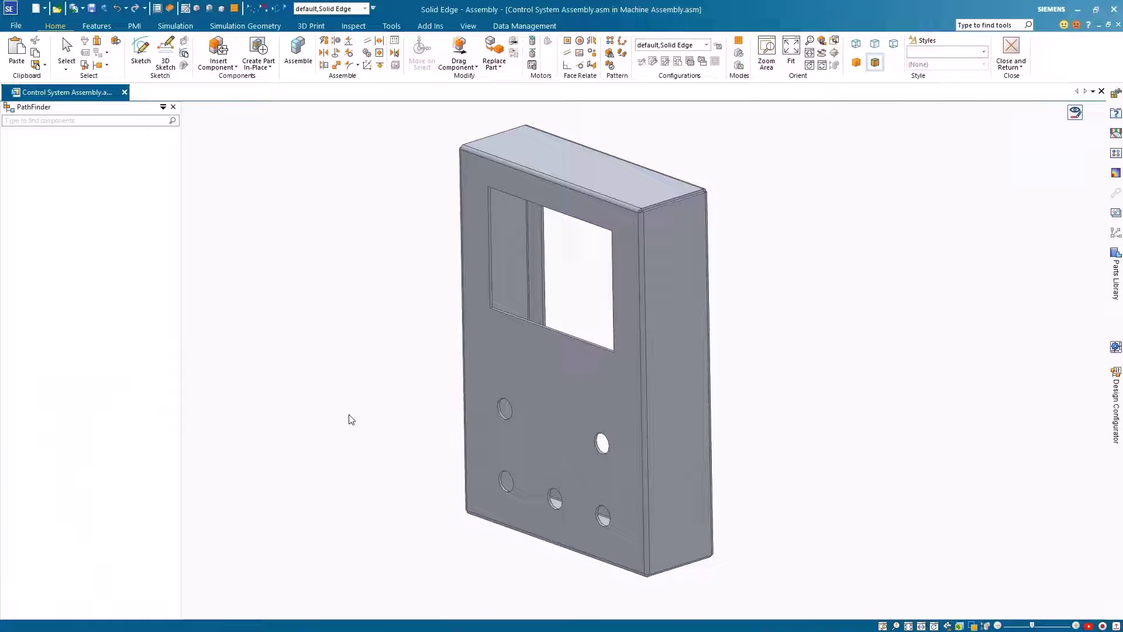
{"action": "mouse_move", "coordinate": [1115, 281]}
{"action": "left_click_drag", "start_coordinate": [959, 156], "coordinate": [381, 238]}
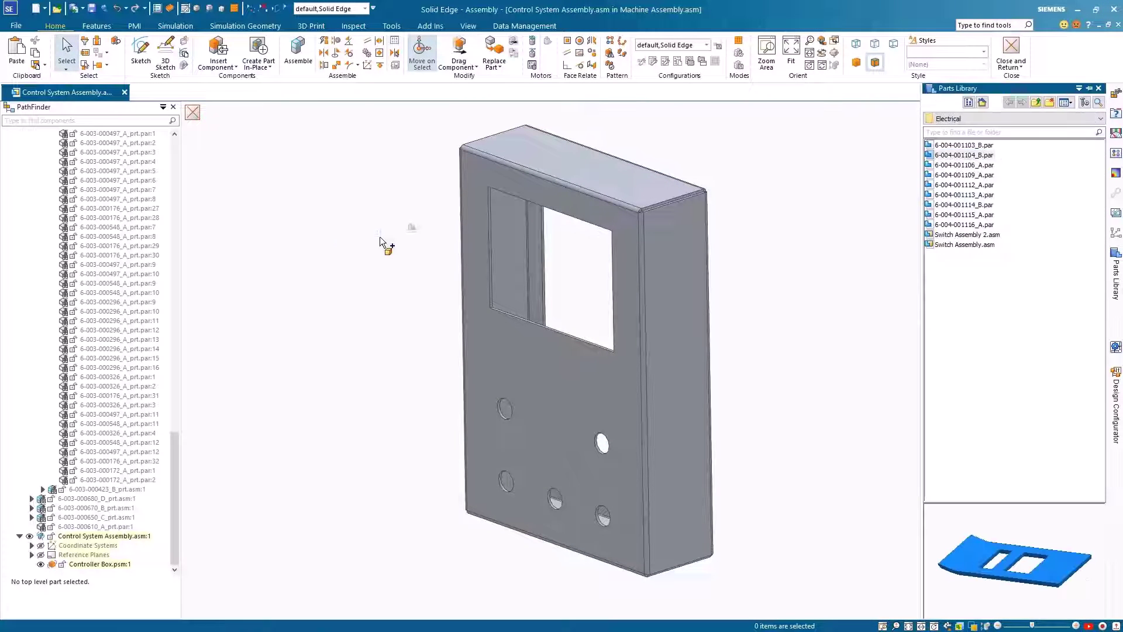
{"action": "left_click", "coordinate": [556, 368]}
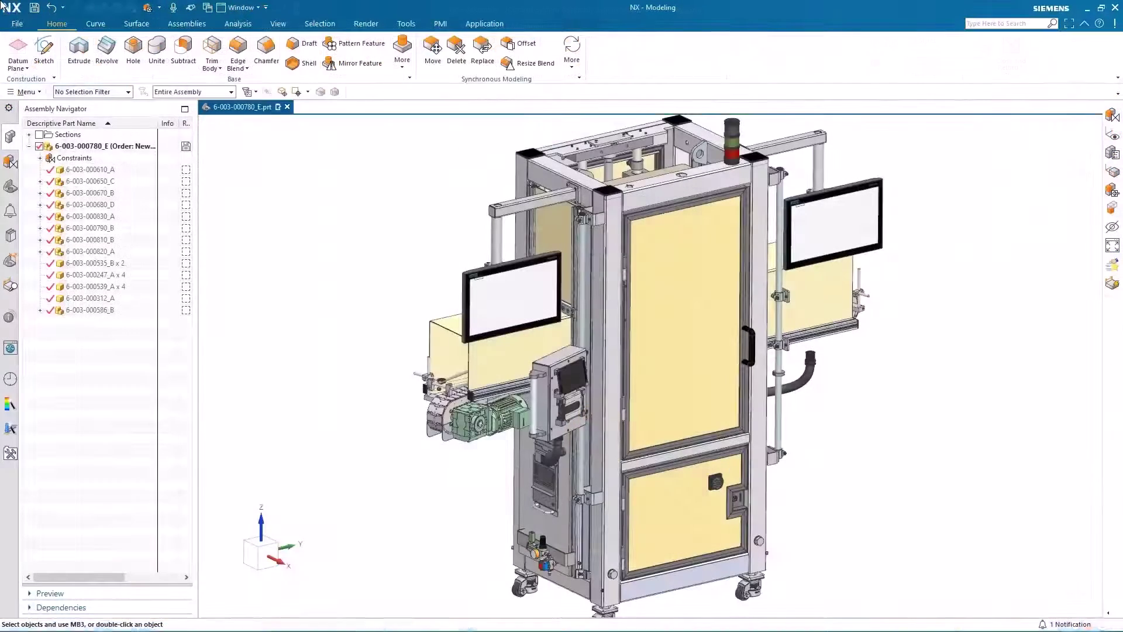
{"action": "left_click", "coordinate": [187, 23]}
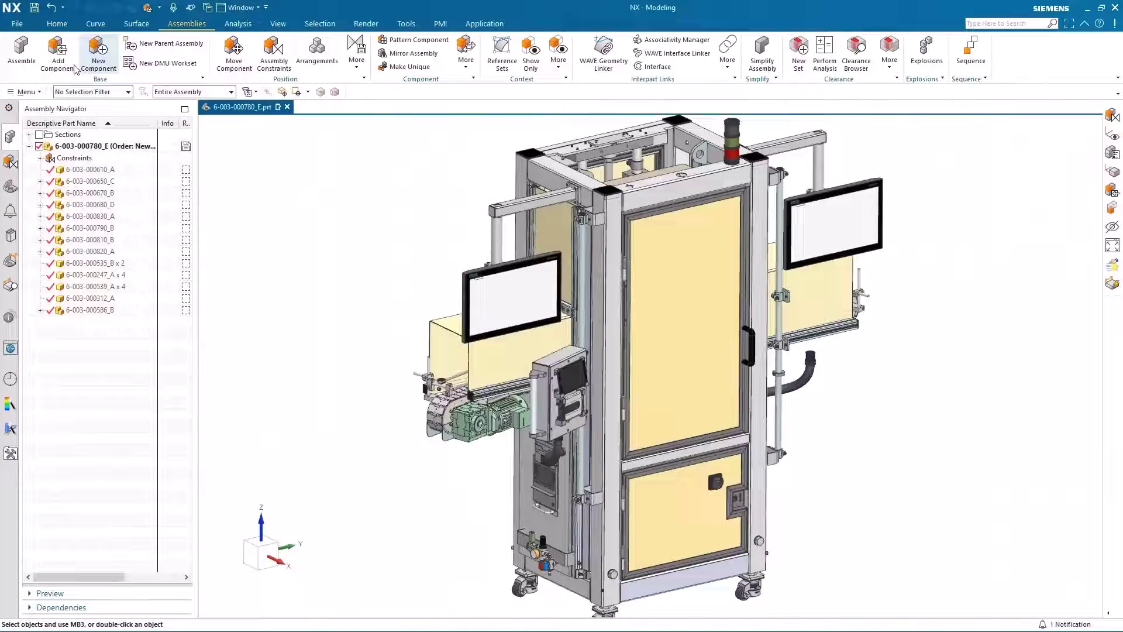
{"action": "left_click", "coordinate": [58, 53]}
{"action": "left_click", "coordinate": [357, 191]}
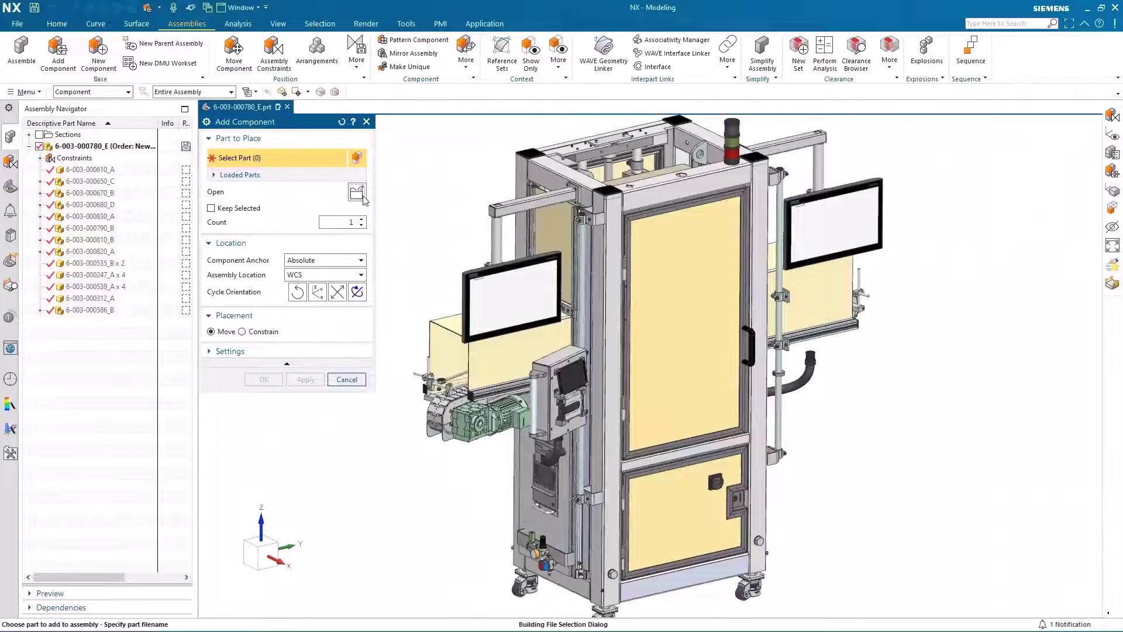
{"action": "double_click", "coordinate": [851, 234]}
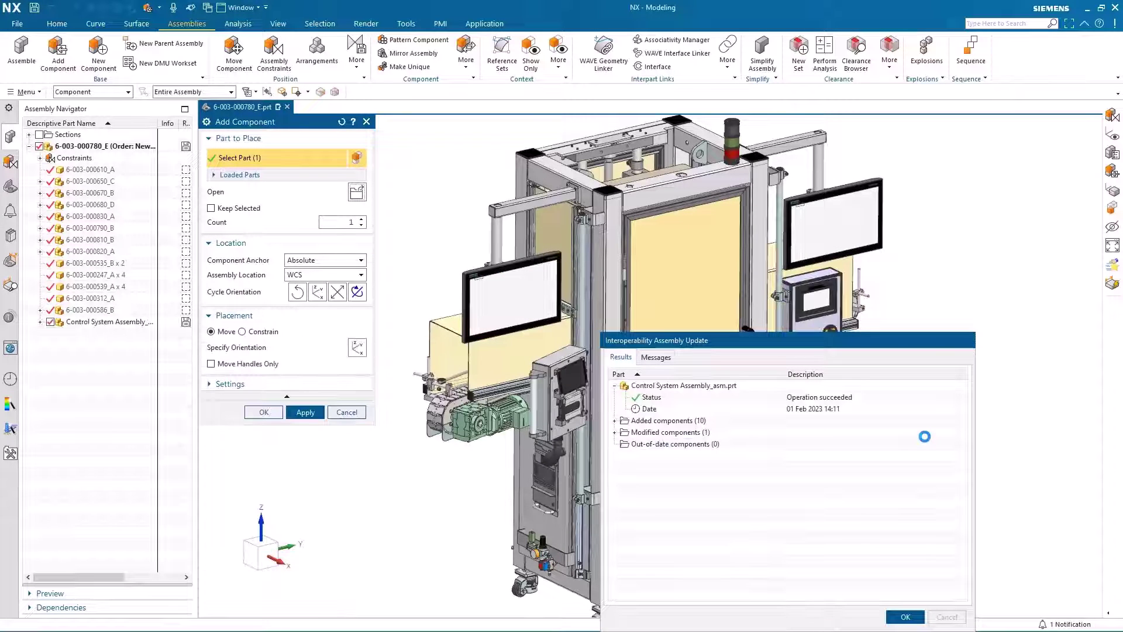
{"action": "left_click", "coordinate": [904, 616]}
{"action": "left_click", "coordinate": [263, 411]}
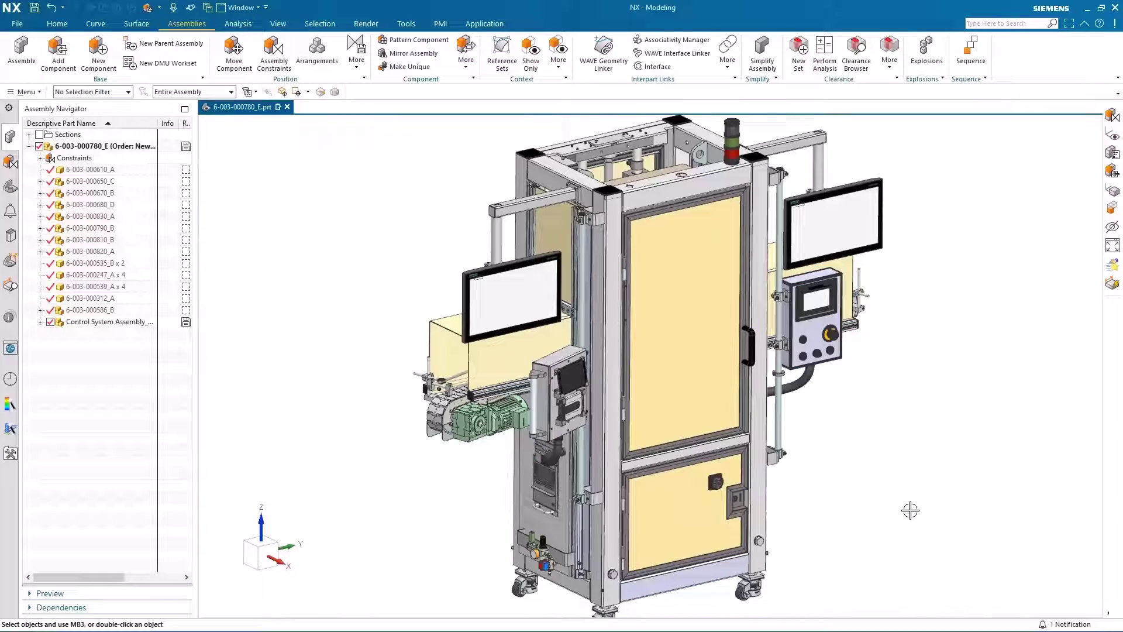
{"action": "left_click", "coordinate": [274, 52]}
{"action": "scroll", "coordinate": [902, 419], "scroll_direction": "up", "scroll_amount": 10}
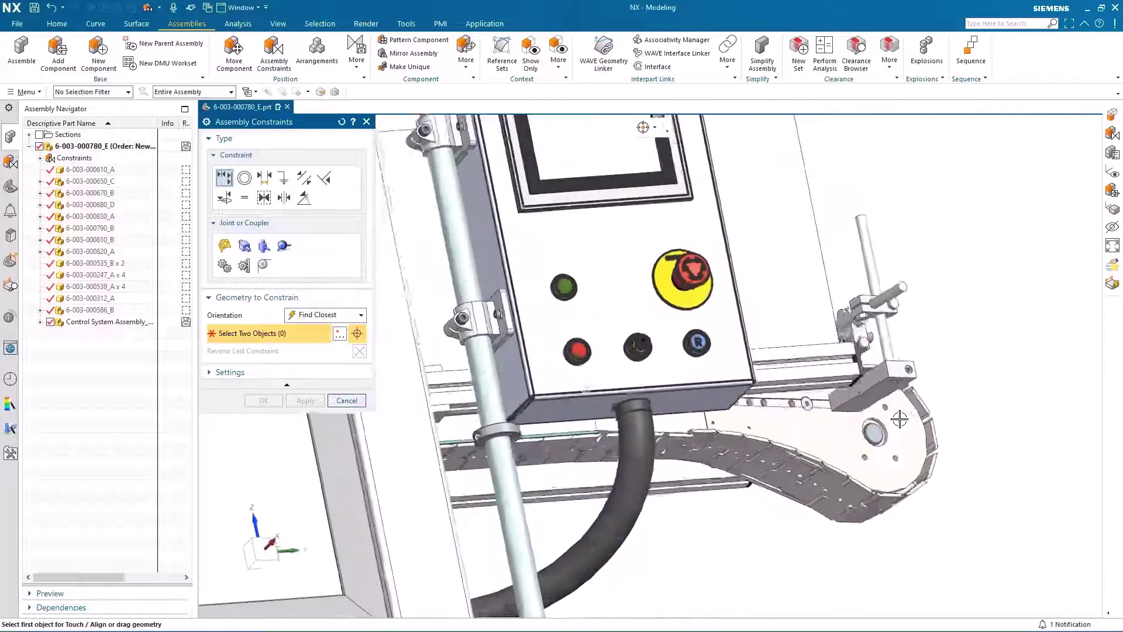
{"action": "left_click", "coordinate": [664, 384]}
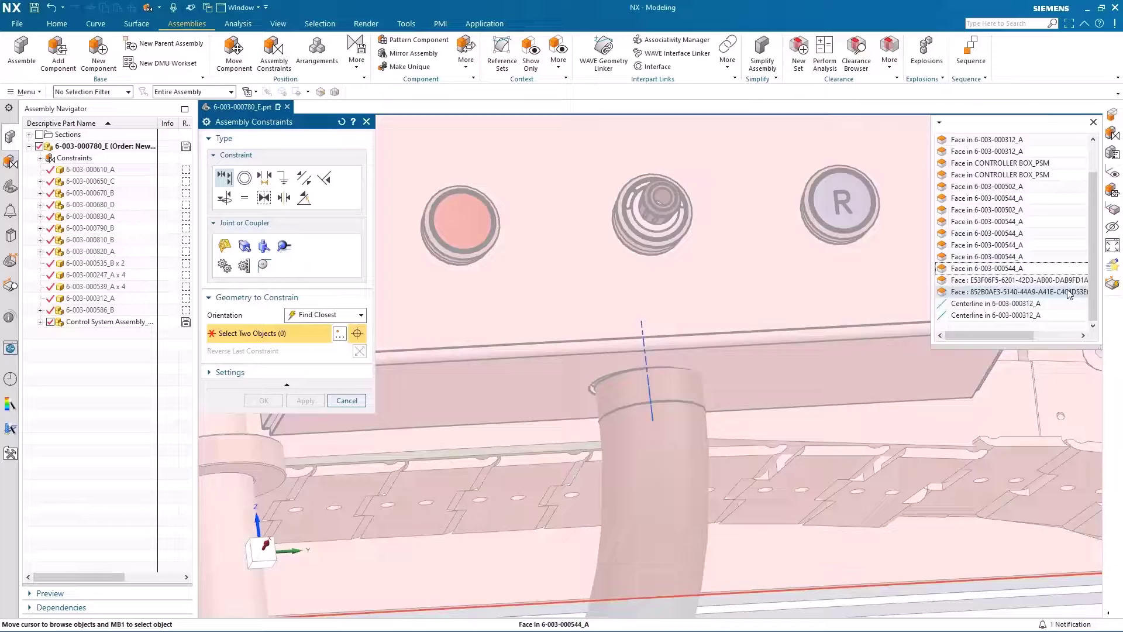
{"action": "left_click", "coordinate": [992, 305]}
{"action": "left_click", "coordinate": [642, 380]}
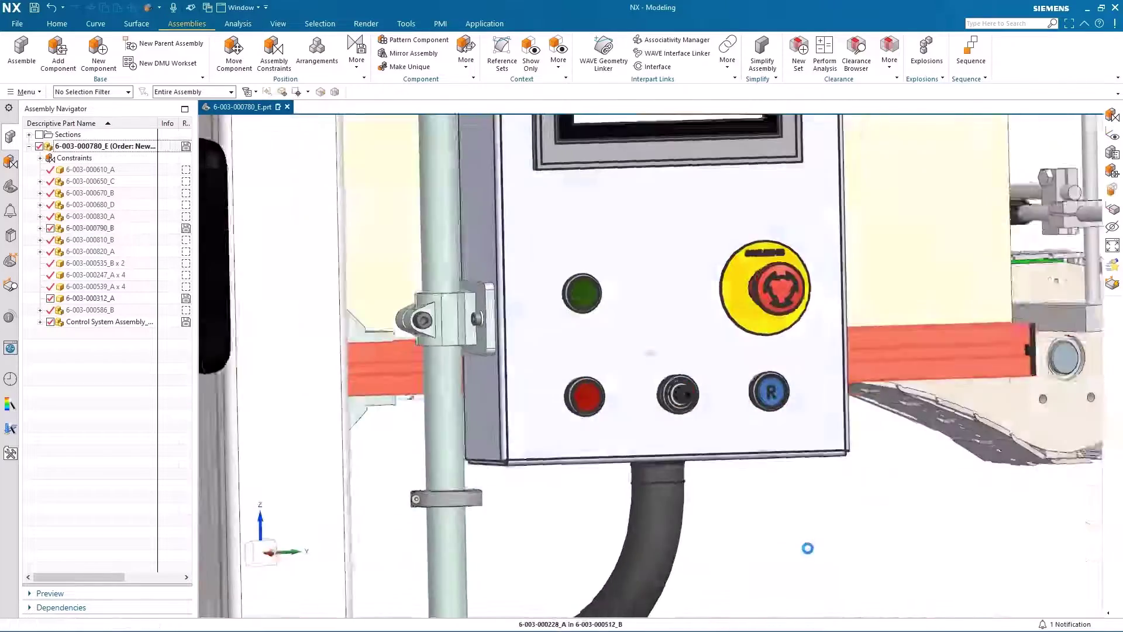
{"action": "scroll", "coordinate": [807, 548], "scroll_direction": "down", "scroll_amount": 3}
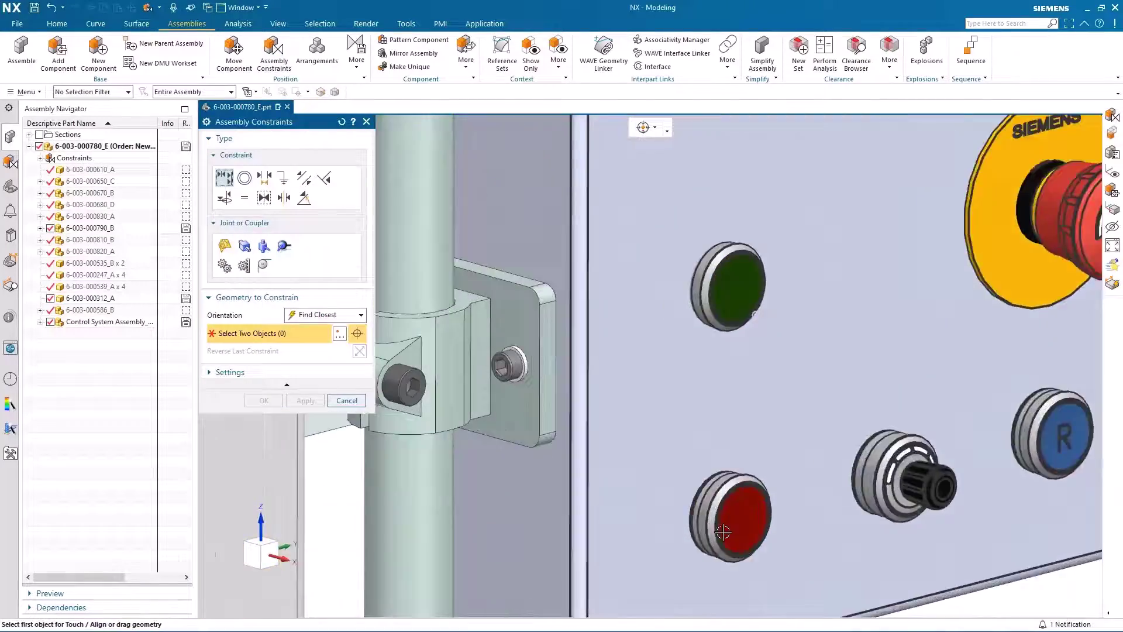
{"action": "left_click", "coordinate": [594, 320]}
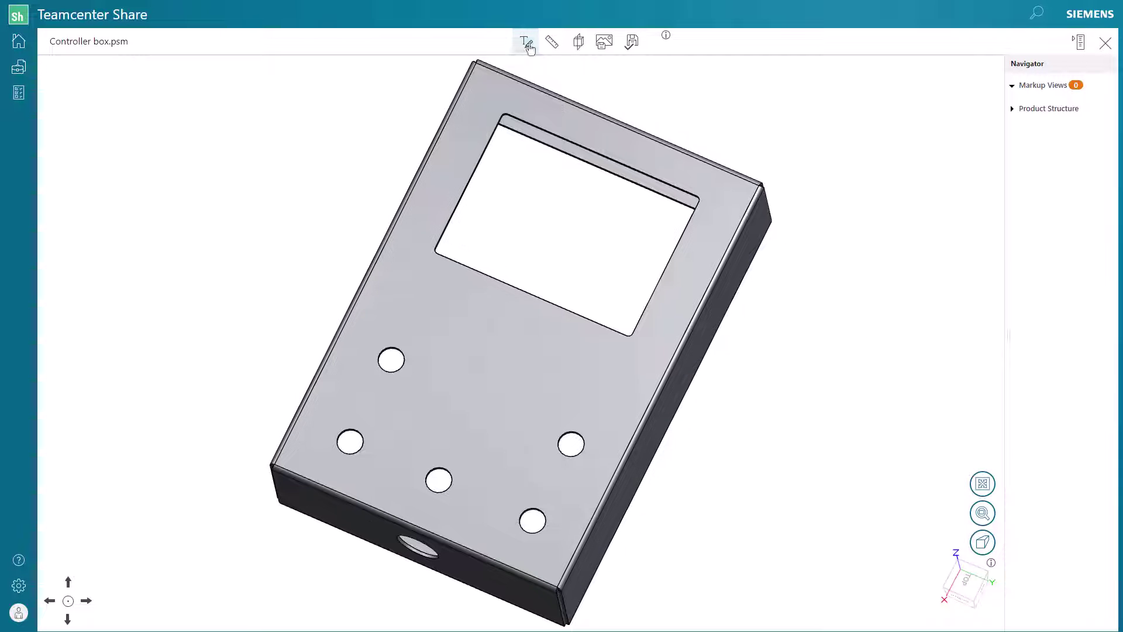
- Mark up Controller box.psm in Teamcenter Share with a circle on its long side edge and the note "Increase width and combine the two controllers"
{"action": "left_click", "coordinate": [529, 44]}
{"action": "left_click", "coordinate": [512, 69]}
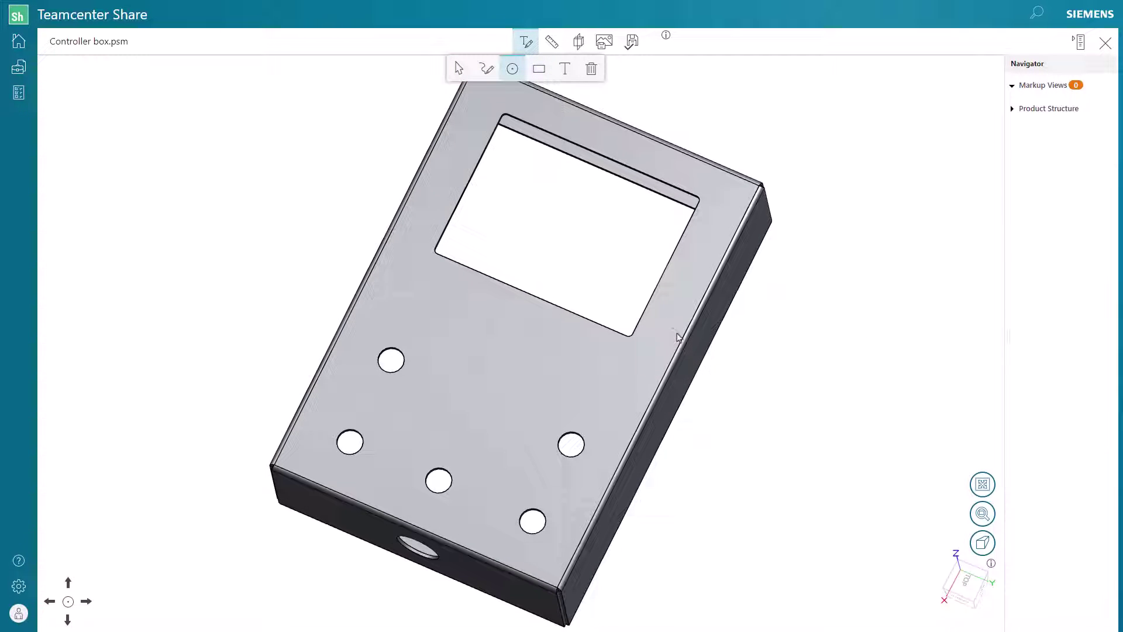
{"action": "left_click_drag", "start_coordinate": [669, 302], "coordinate": [762, 389]}
{"action": "left_click", "coordinate": [564, 69]}
{"action": "left_click", "coordinate": [791, 303]}
{"action": "left_click_drag", "start_coordinate": [909, 324], "coordinate": [926, 362]}
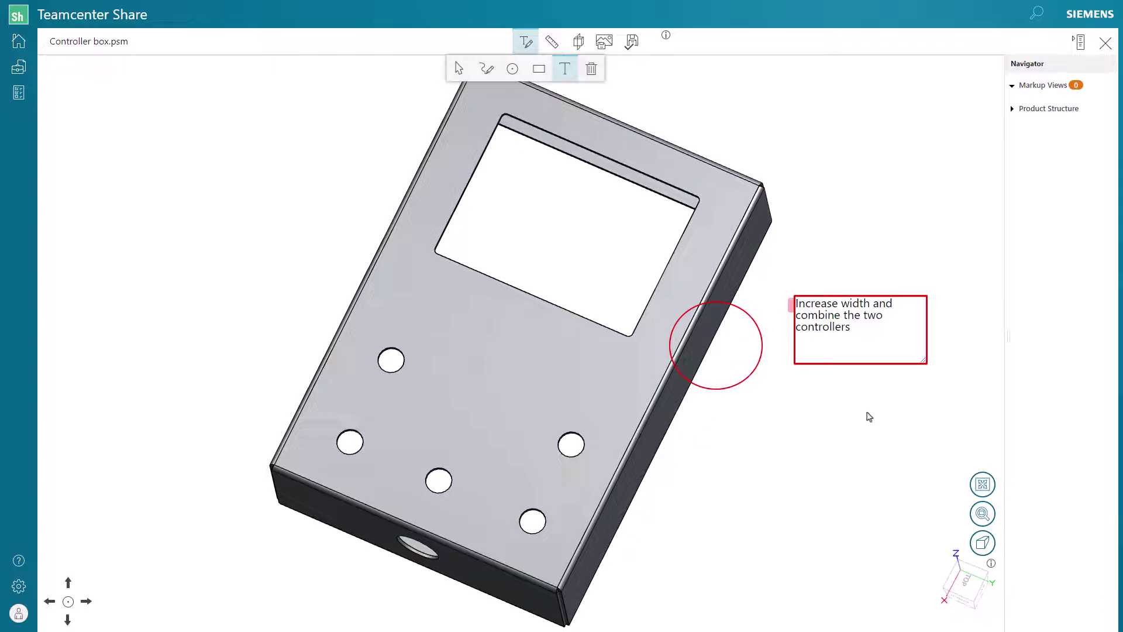
- Save the markup as "Combine Controllers"
{"action": "left_click", "coordinate": [631, 42]}
{"action": "type", "text": "Combine Controller"}
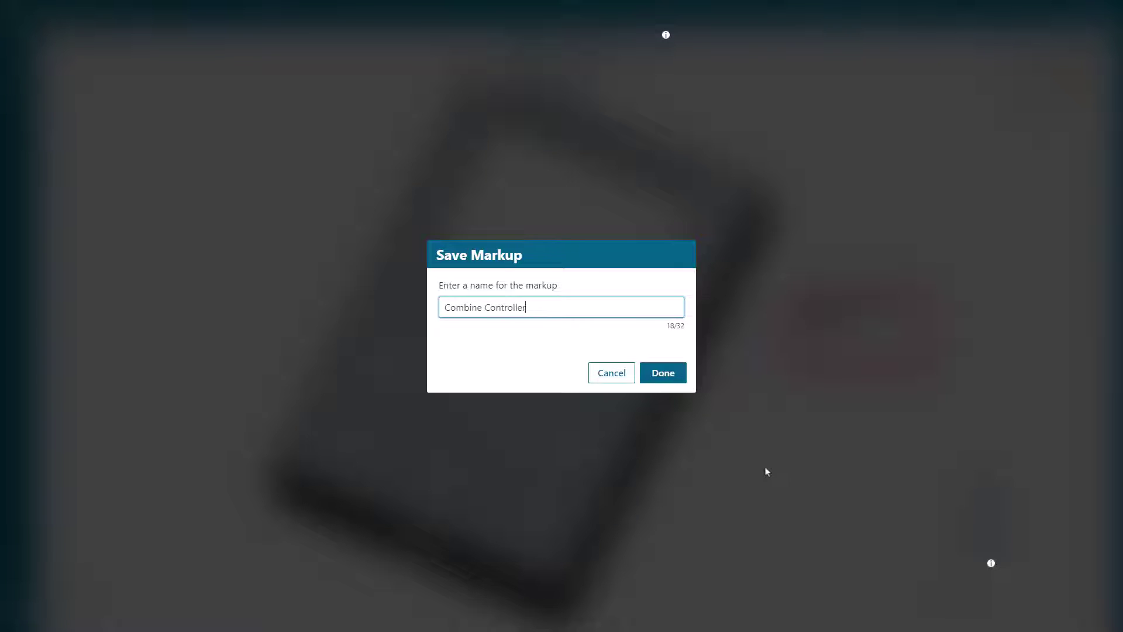
{"action": "type", "text": "s"}
{"action": "key", "text": "Return"}
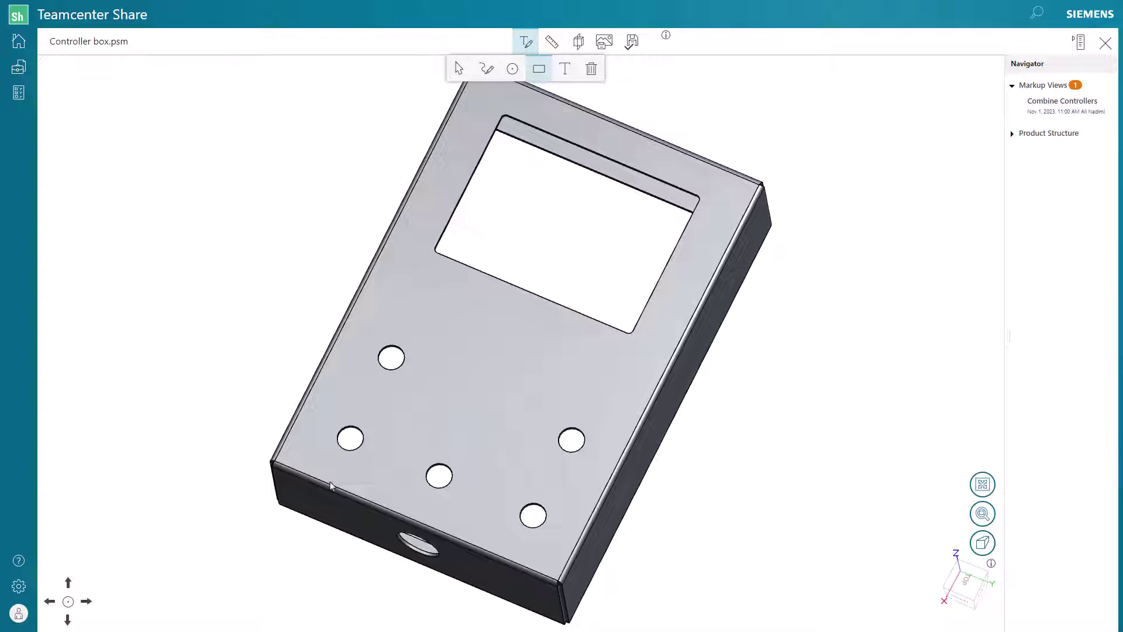
- Annotate the rectangle at the box's lower corner with "Decrease height by 50 mm" and save the markup as "Decrease Height"
{"action": "left_click", "coordinate": [564, 69]}
{"action": "left_click", "coordinate": [133, 486]}
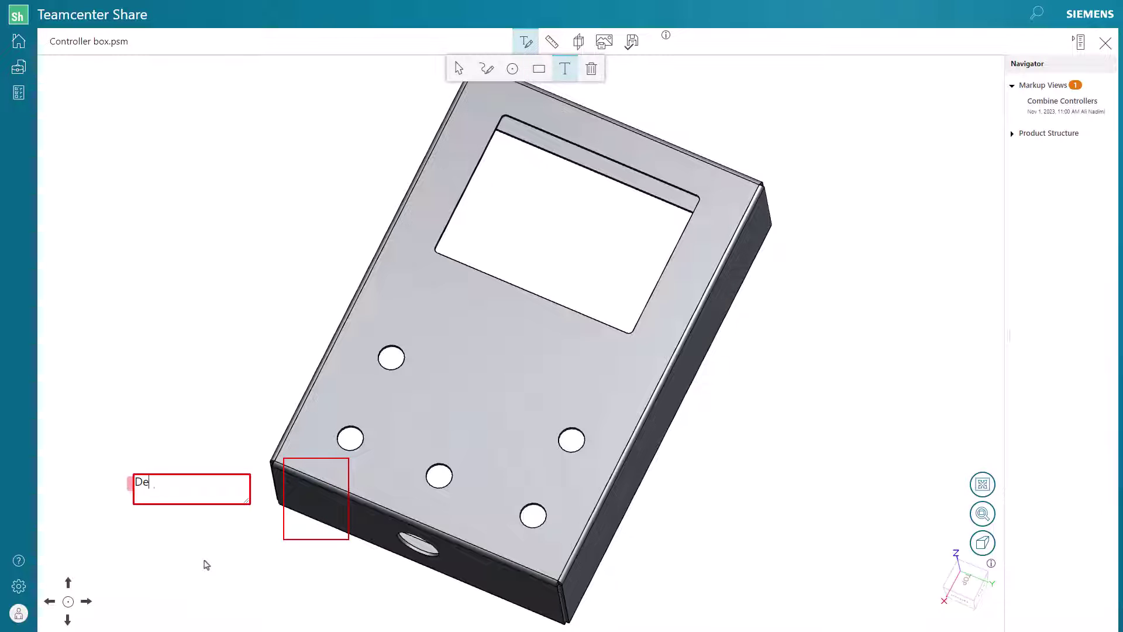
{"action": "type", "text": "mm"}
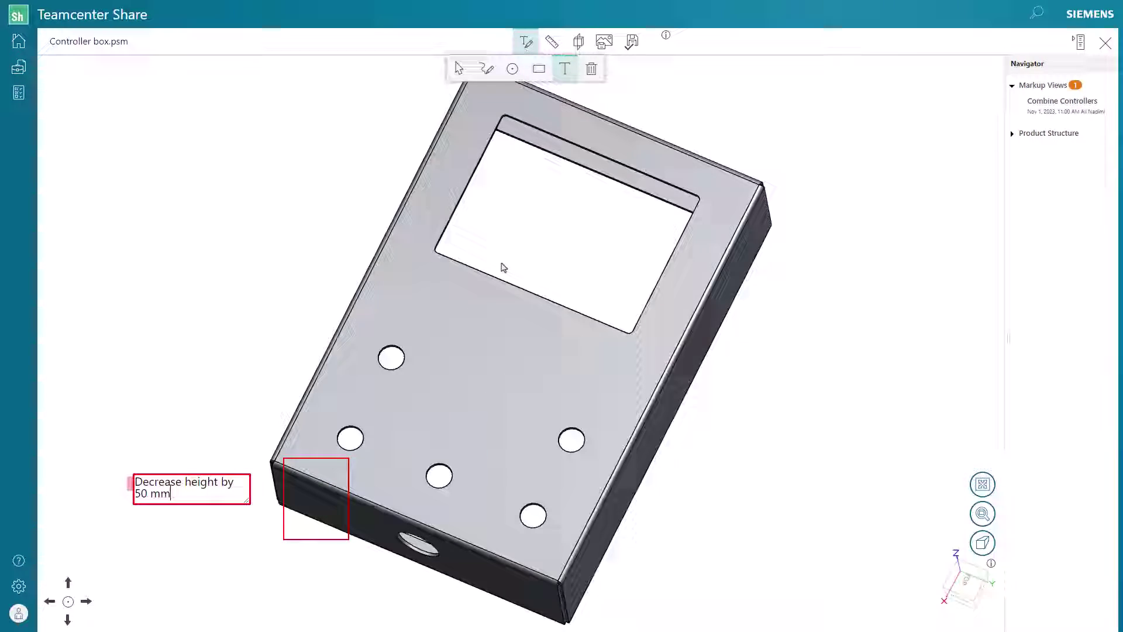
{"action": "left_click", "coordinate": [632, 42]}
{"action": "type", "text": "Decrease Height"}
{"action": "key", "text": "Return"}
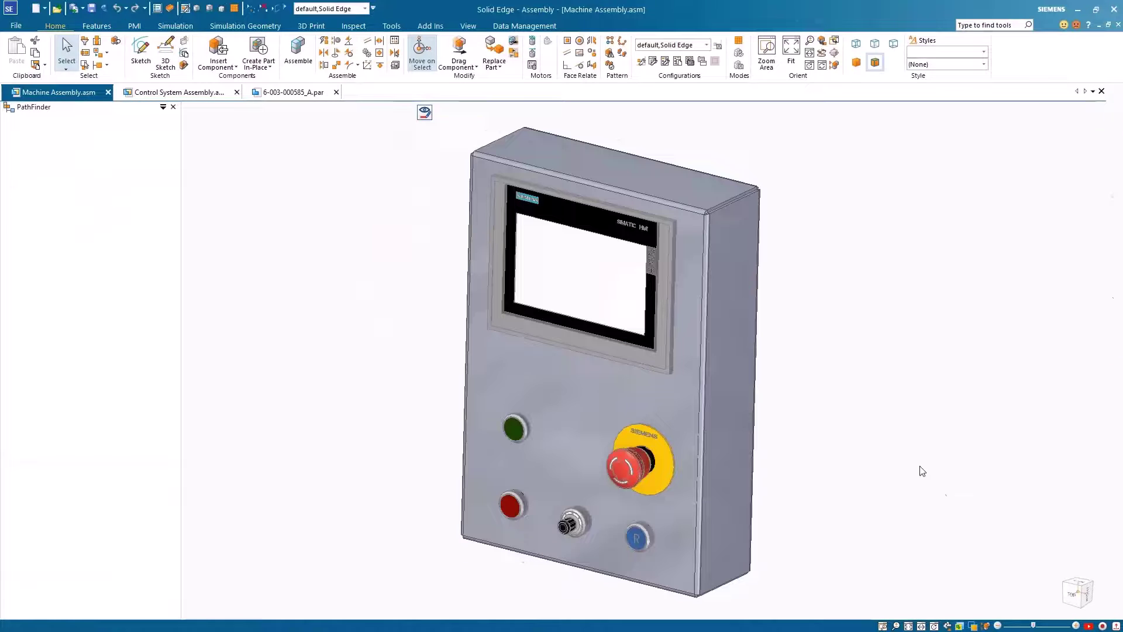
- Switch to Solid Edge, edit Controller Box.psm in place in the Control System Assembly, and open its markup viewer full size
{"action": "double_click", "coordinate": [111, 162]}
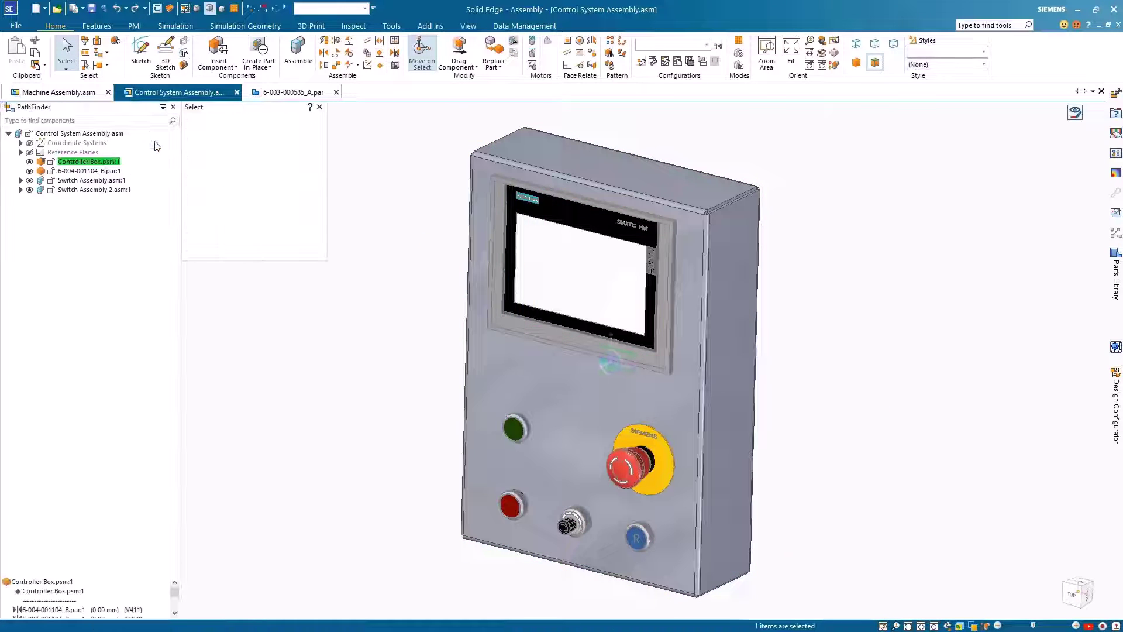
{"action": "left_click", "coordinate": [1075, 112]}
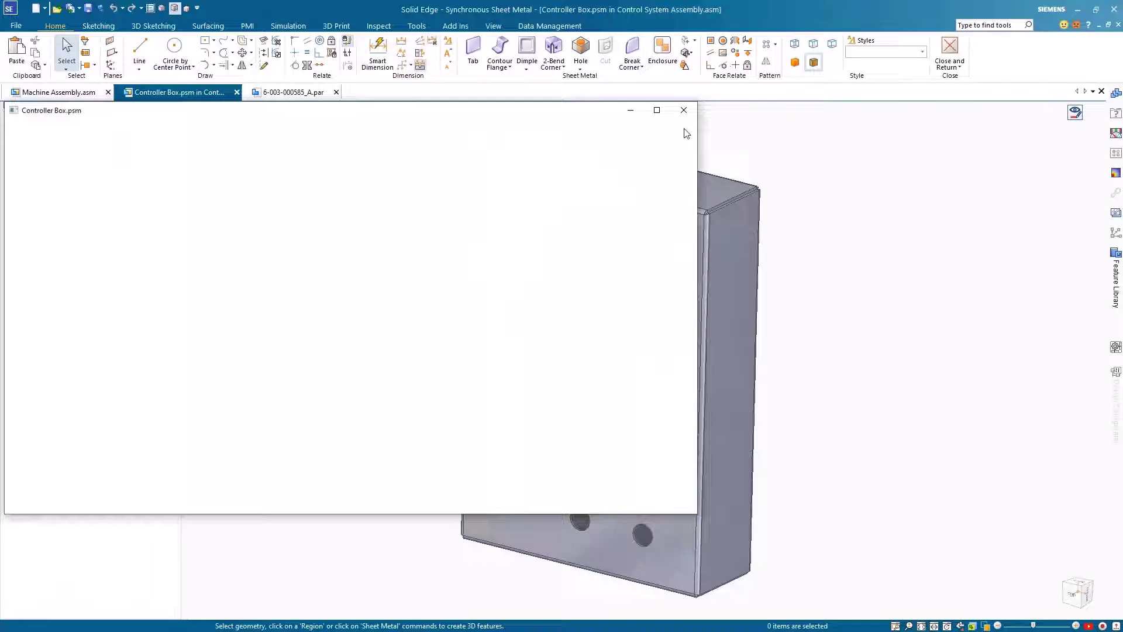
{"action": "left_click", "coordinate": [658, 111]}
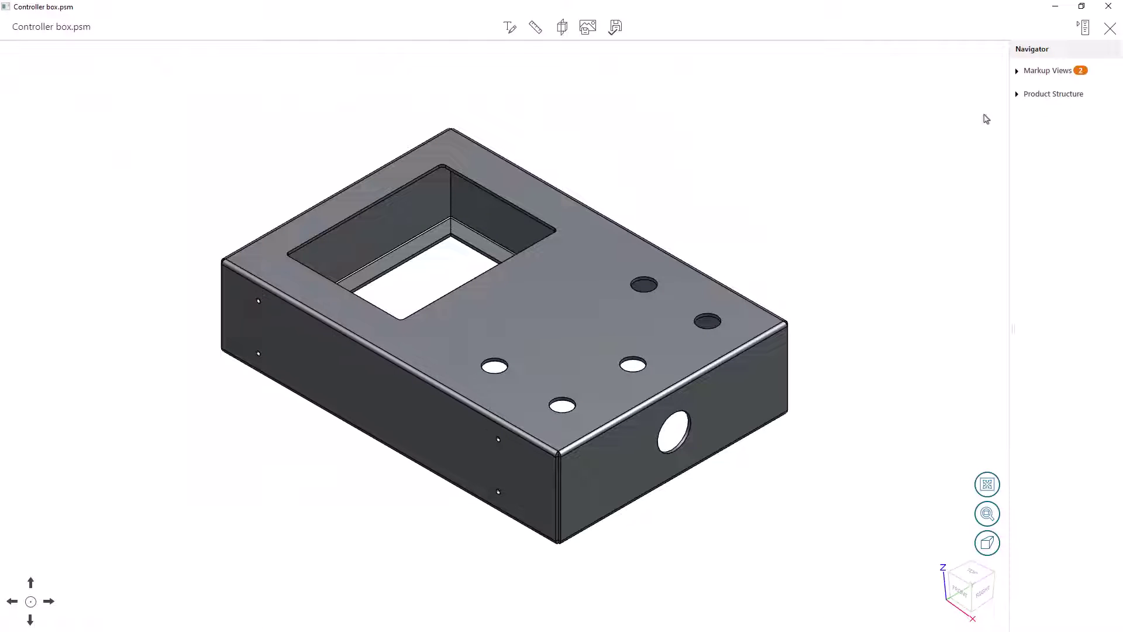
- Review the Combine Controllers and Decrease Height markup views of the box, and close the viewer
{"action": "left_click", "coordinate": [1018, 70]}
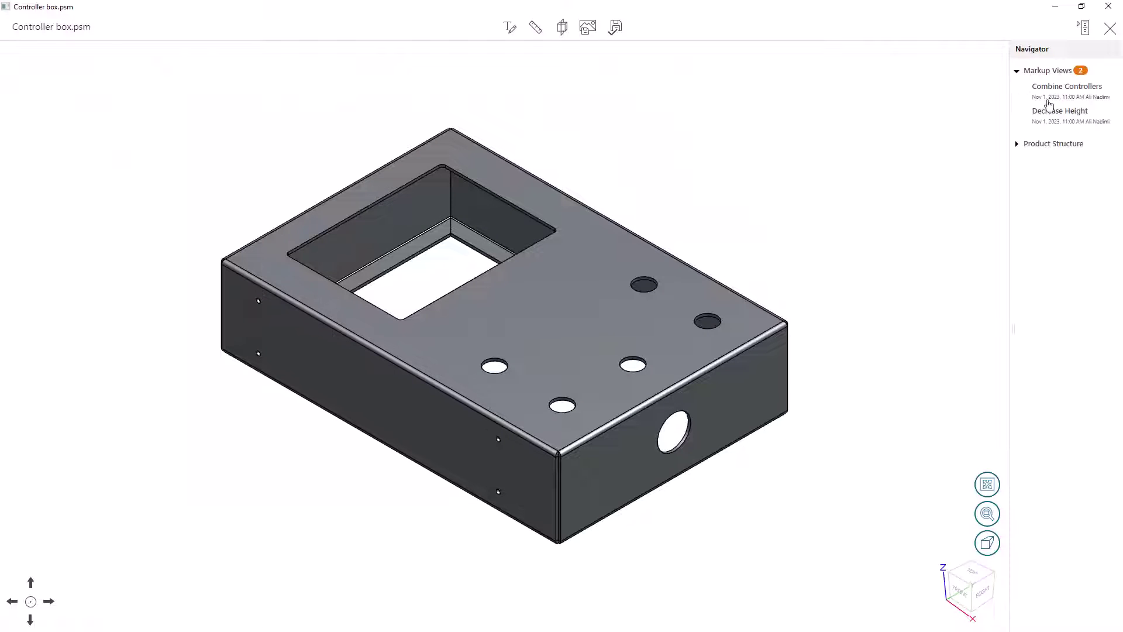
{"action": "left_click", "coordinate": [1059, 88]}
{"action": "left_click", "coordinate": [1052, 124]}
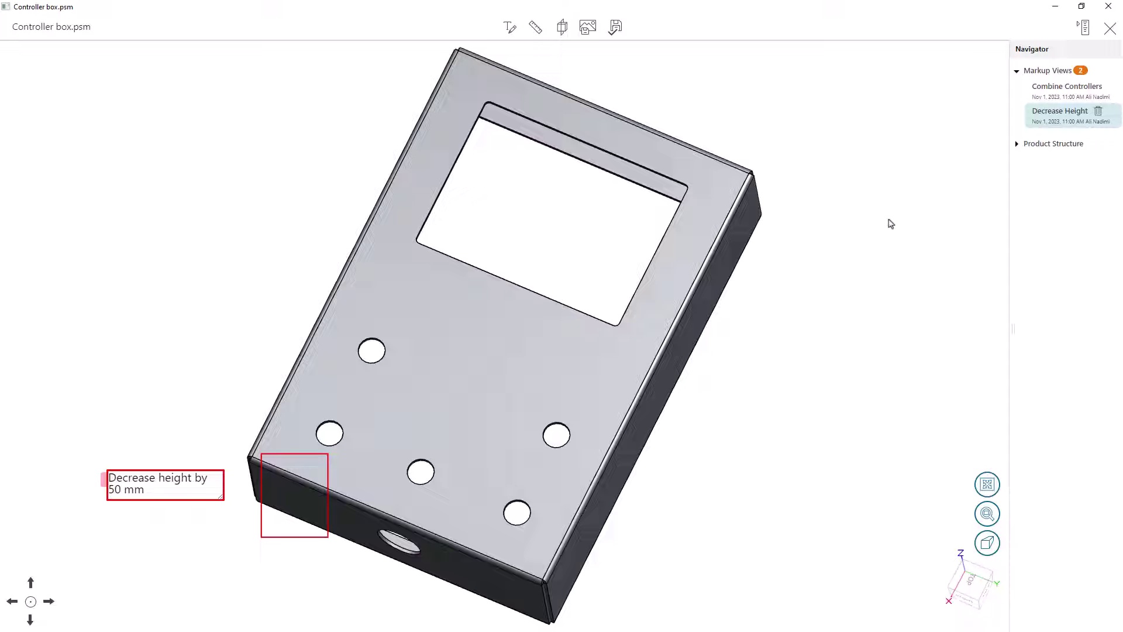
{"action": "left_click", "coordinate": [1108, 7]}
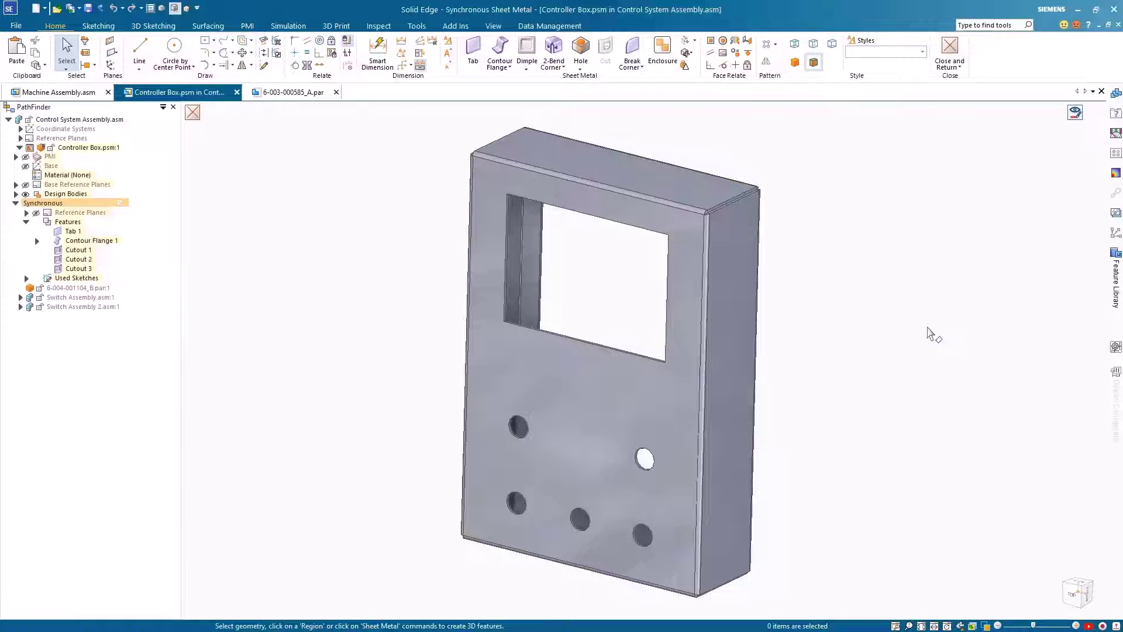
- Widen the controller box by moving its side wall opposite the rectangular cutout outward 250 mm
{"action": "key", "text": "ctrl+t"}
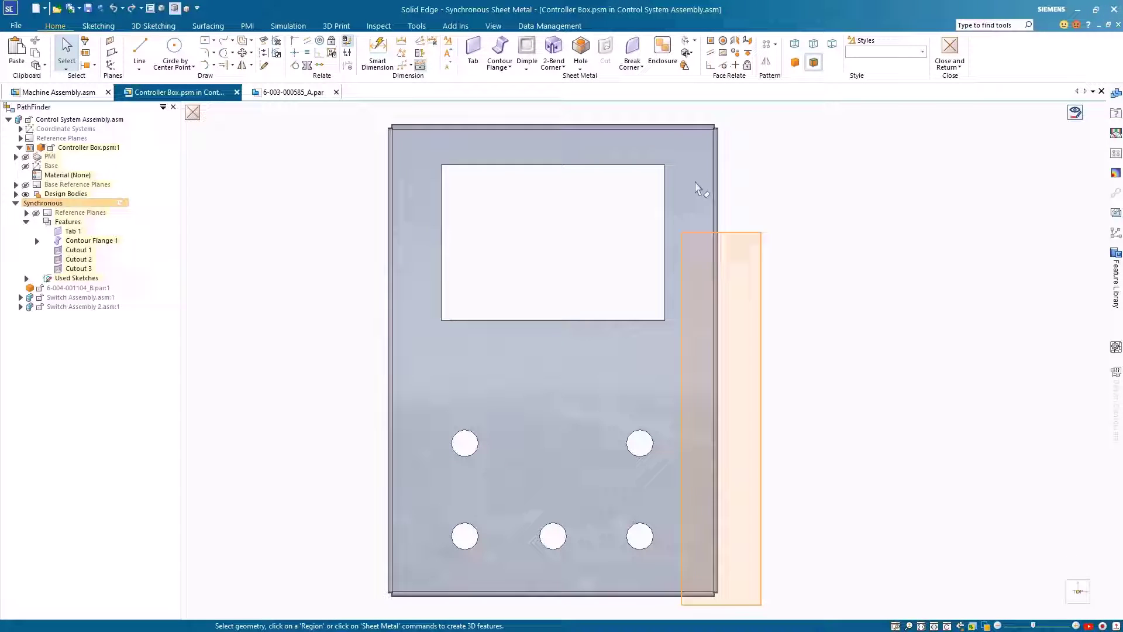
{"action": "left_click_drag", "start_coordinate": [695, 183], "coordinate": [682, 107]}
{"action": "left_click", "coordinate": [716, 126]}
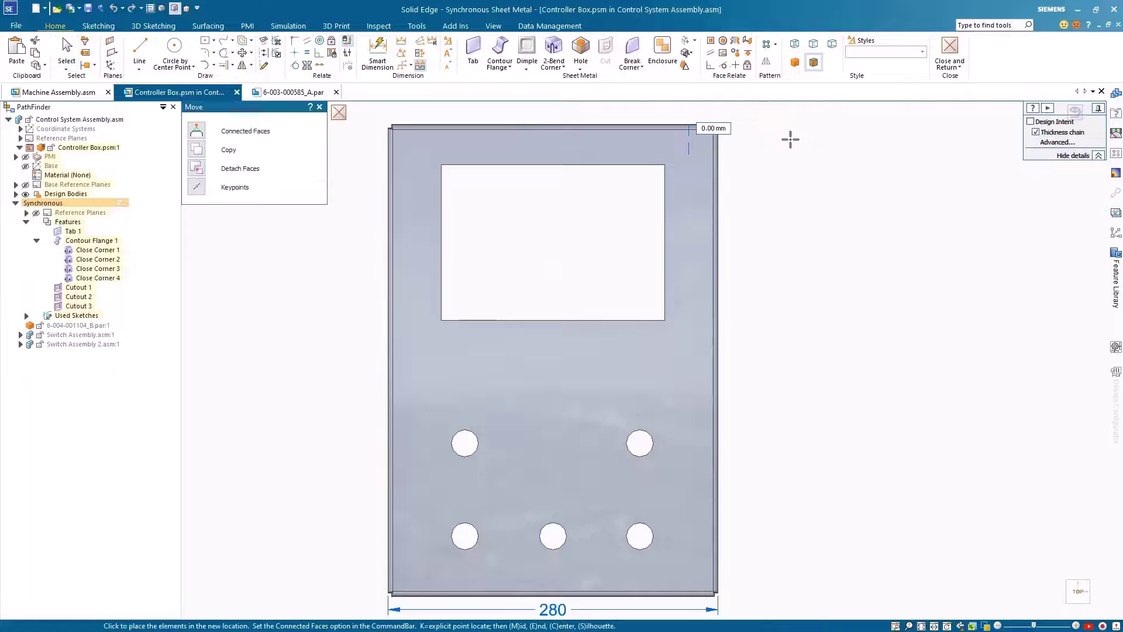
{"action": "type", "text": "250"}
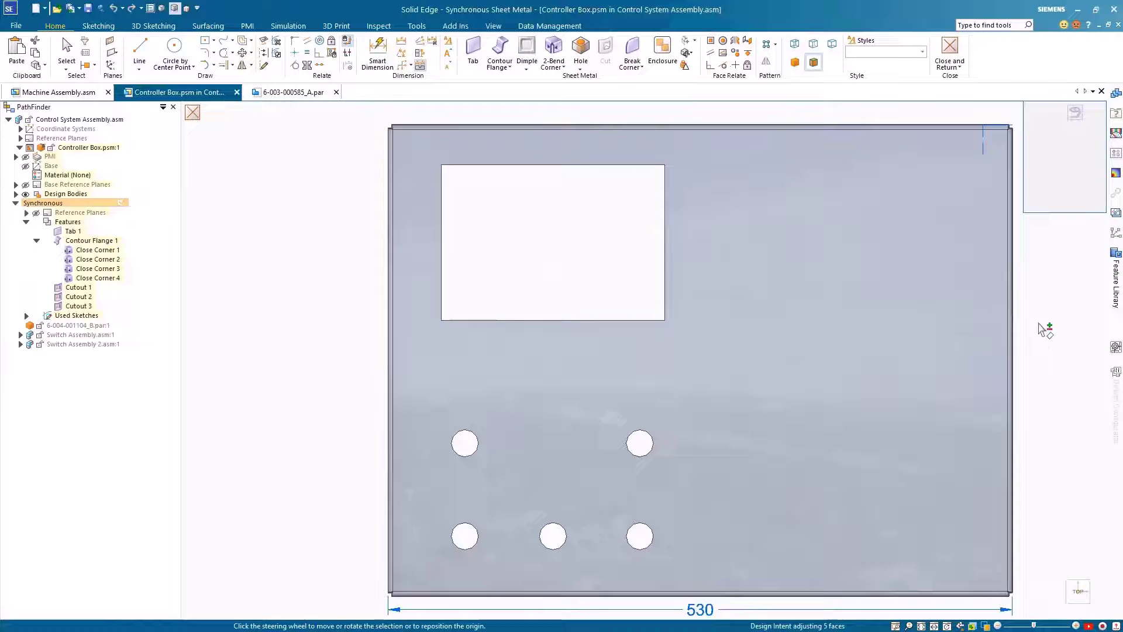
{"action": "key", "text": "Escape"}
- Move the 40.5 mm cable hole to the midpoint of the box's widened bottom wall
{"action": "key", "text": "ctrl+m"}
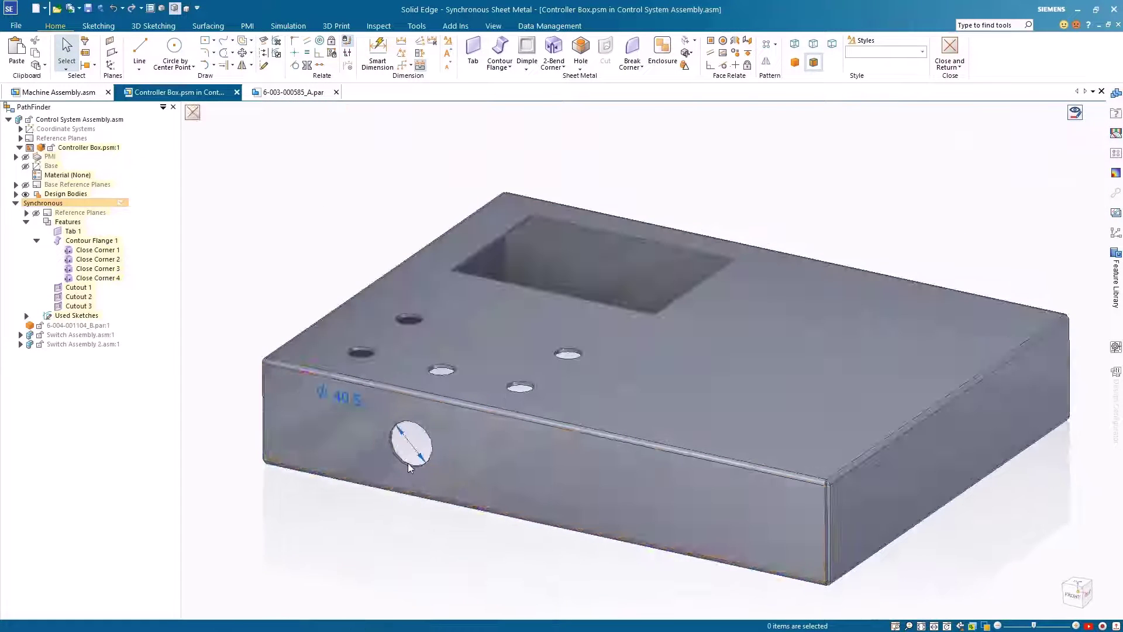
{"action": "left_click", "coordinate": [409, 463]}
{"action": "left_click", "coordinate": [414, 447]}
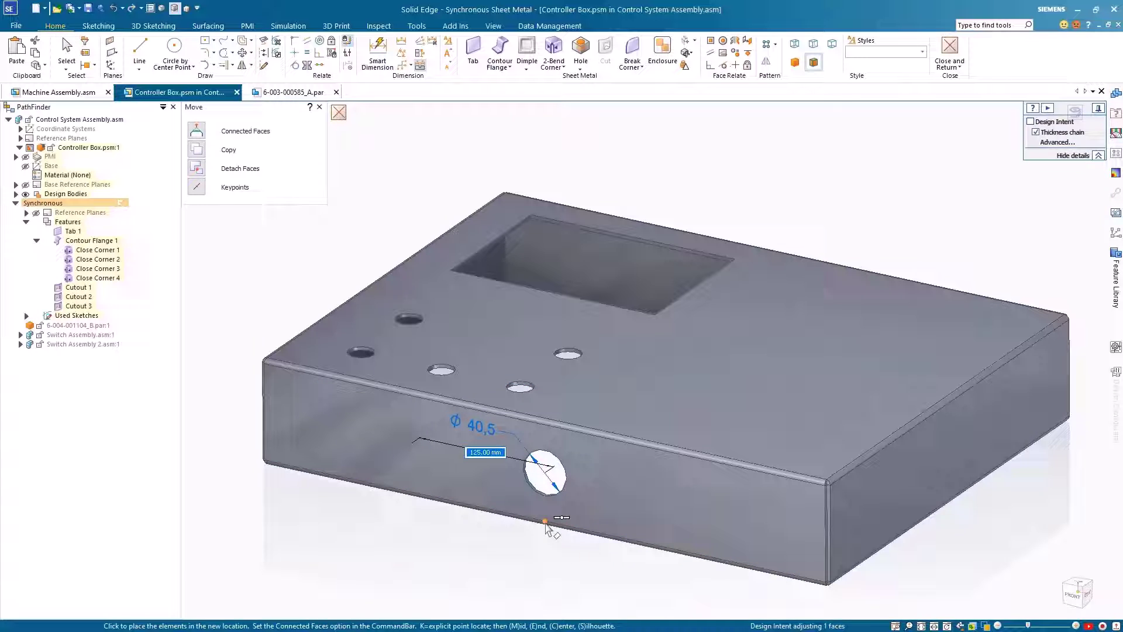
{"action": "left_click", "coordinate": [545, 522]}
{"action": "key", "text": "Escape"}
{"action": "key", "text": "ctrl+t"}
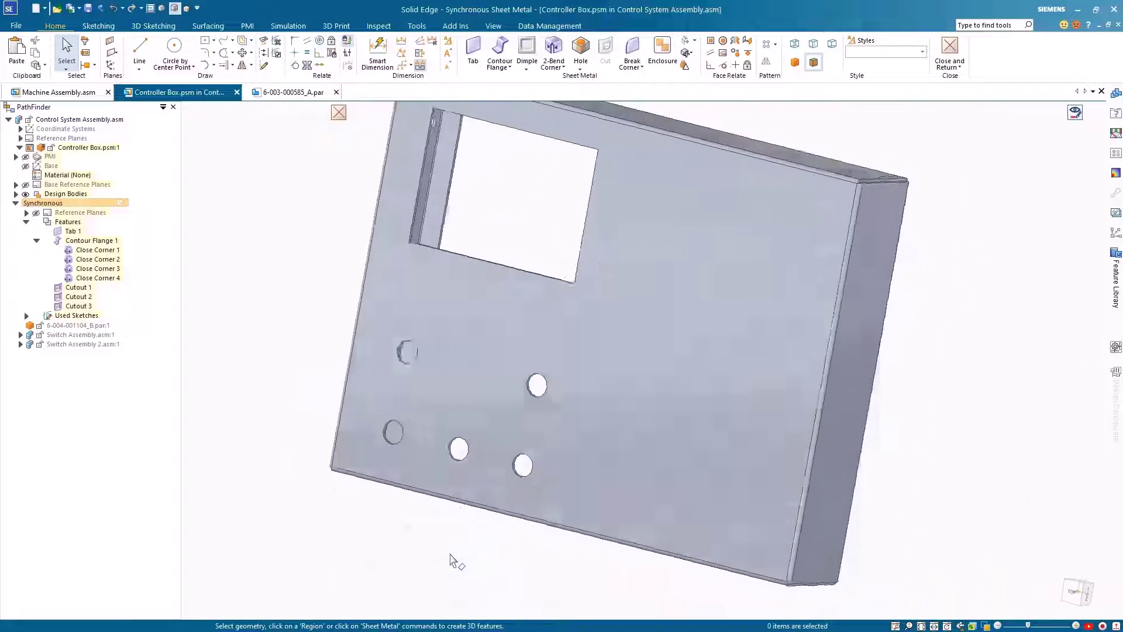
{"action": "left_click", "coordinate": [277, 99]}
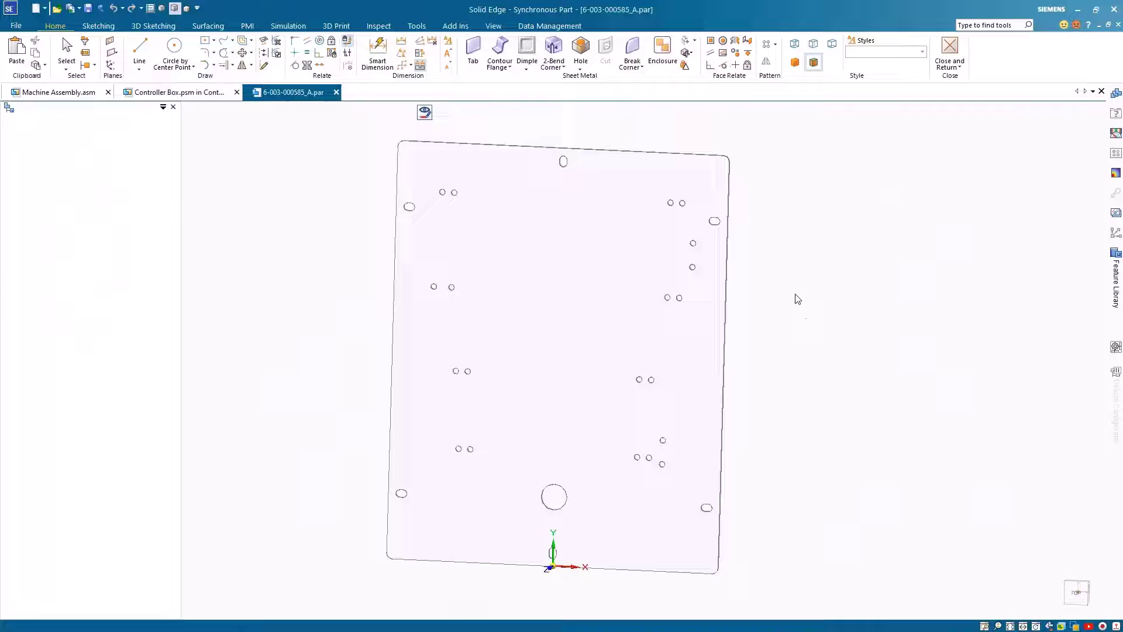
{"action": "left_click_drag", "start_coordinate": [590, 303], "coordinate": [424, 173]}
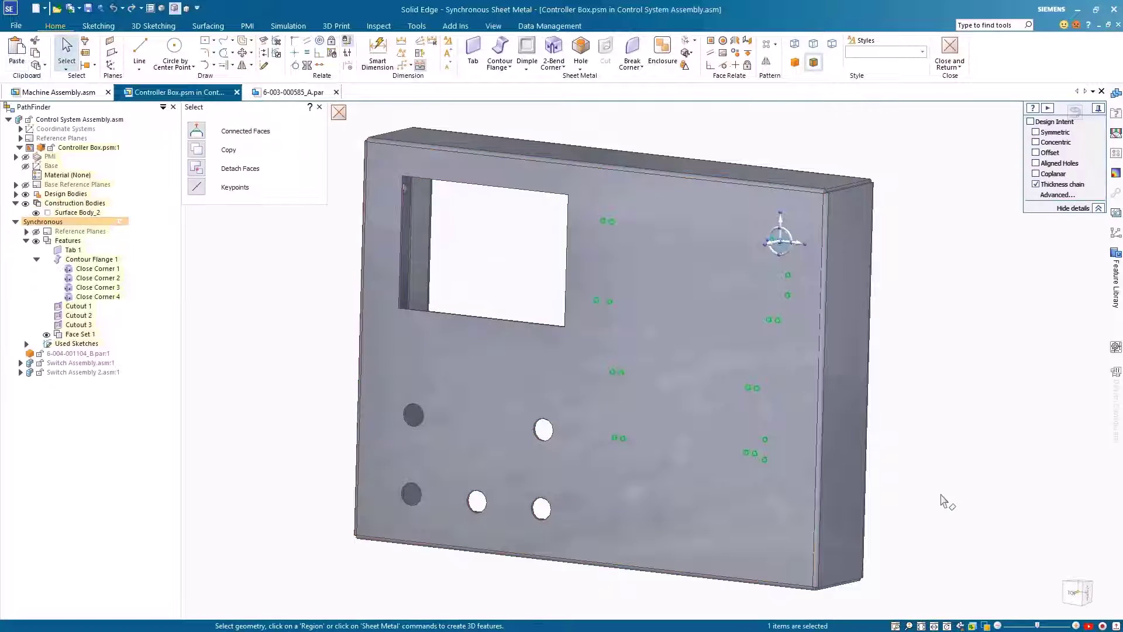
- Attach the pasted hole face set to the controller box body and return to the Control System Assembly
{"action": "right_click", "coordinate": [87, 337]}
{"action": "left_click", "coordinate": [115, 491]}
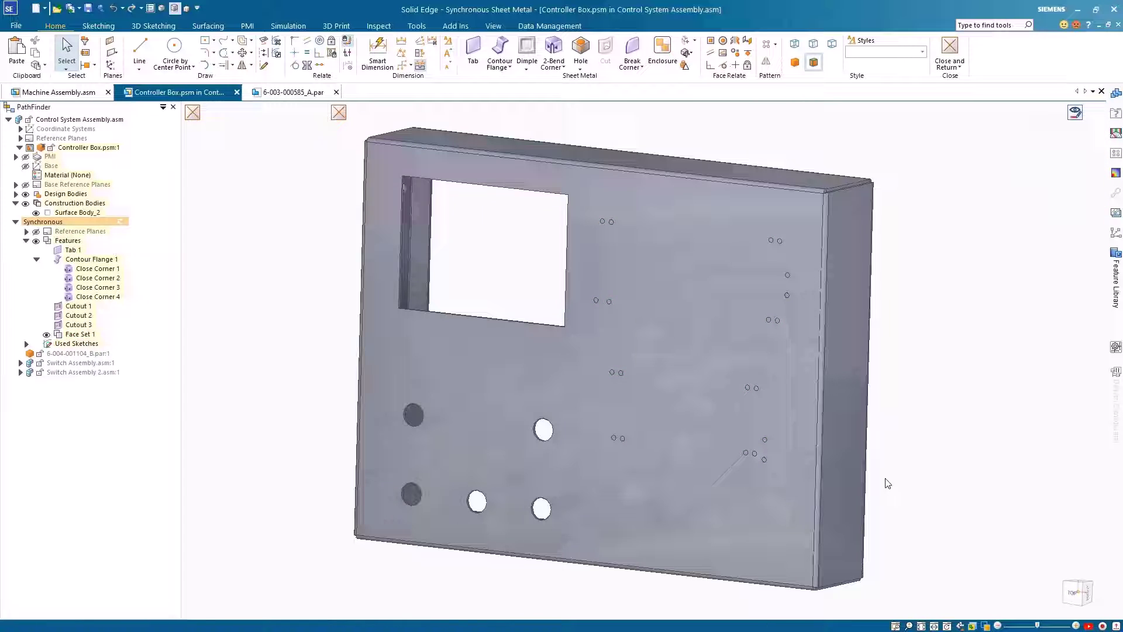
{"action": "left_click", "coordinate": [193, 113]}
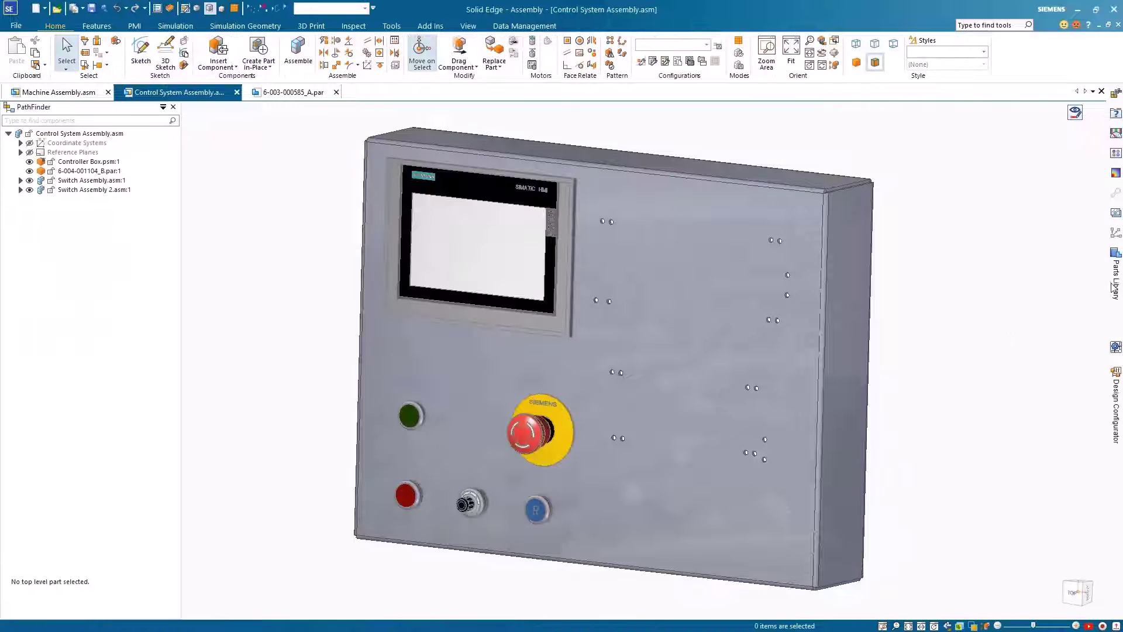
- Insert Bracket Assembly.asm into the Control System Assembly and axially align it with the controller box's small mounting holes
{"action": "mouse_move", "coordinate": [1115, 278]}
{"action": "left_click_drag", "start_coordinate": [966, 224], "coordinate": [391, 320]}
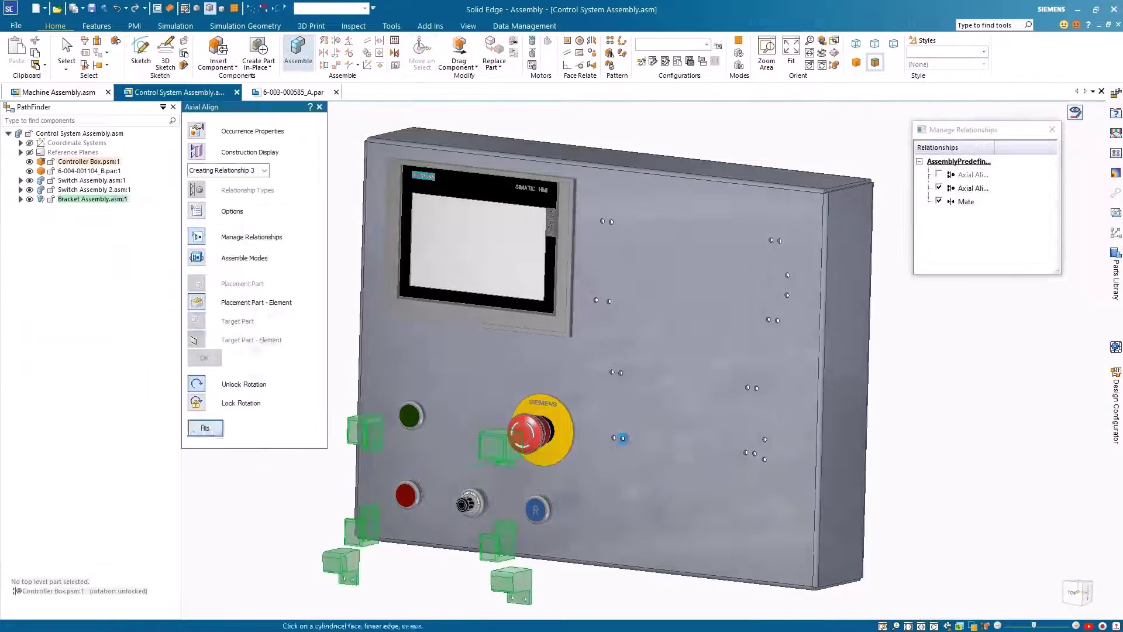
{"action": "left_click", "coordinate": [623, 438]}
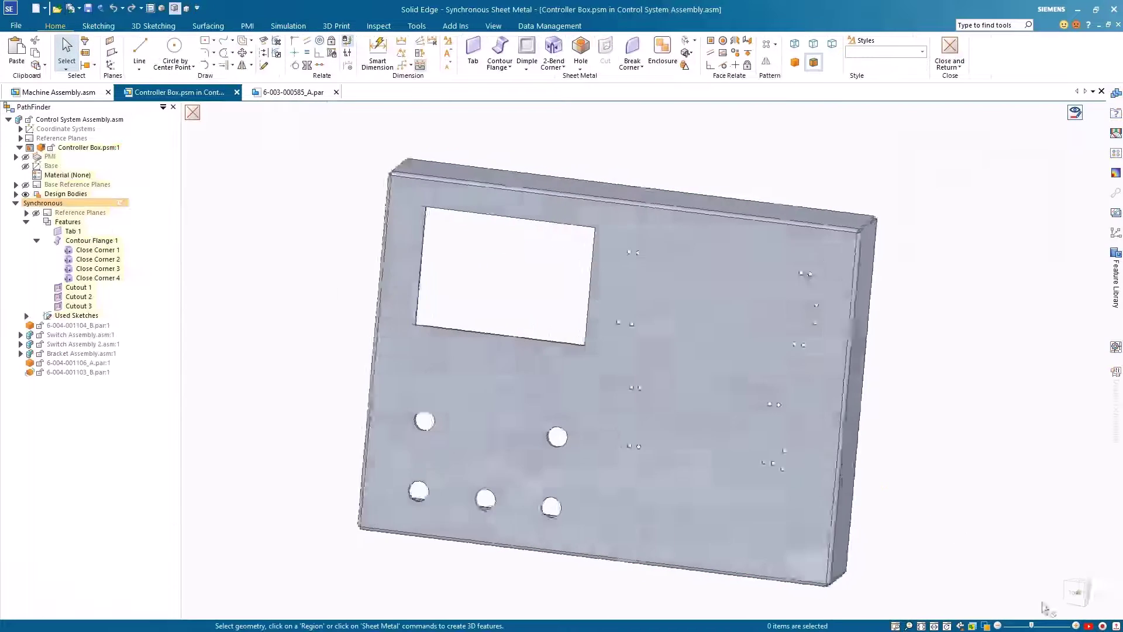
- Shorten the controller box by moving its bottom wall, lower side-wall holes and five switch holes upward 50 mm, and return to the assembly
{"action": "key", "text": "ctrl+t"}
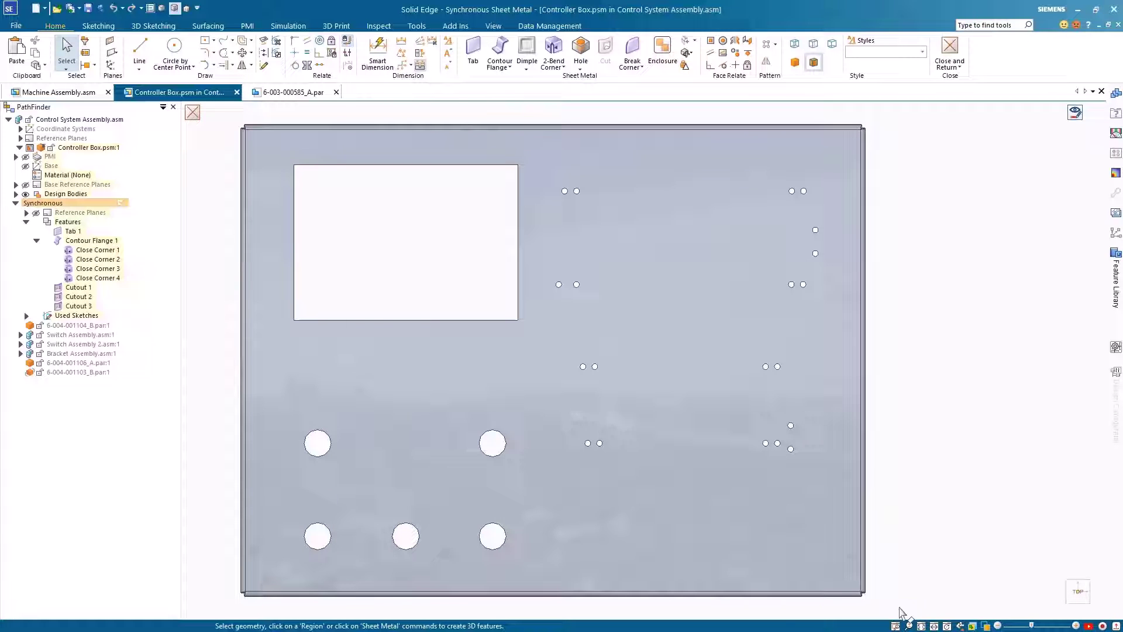
{"action": "left_click_drag", "start_coordinate": [899, 612], "coordinate": [193, 496]}
{"action": "middle_click_drag", "start_coordinate": [954, 486], "coordinate": [1018, 480]}
{"action": "left_click", "coordinate": [394, 446], "text": "ctrl"}
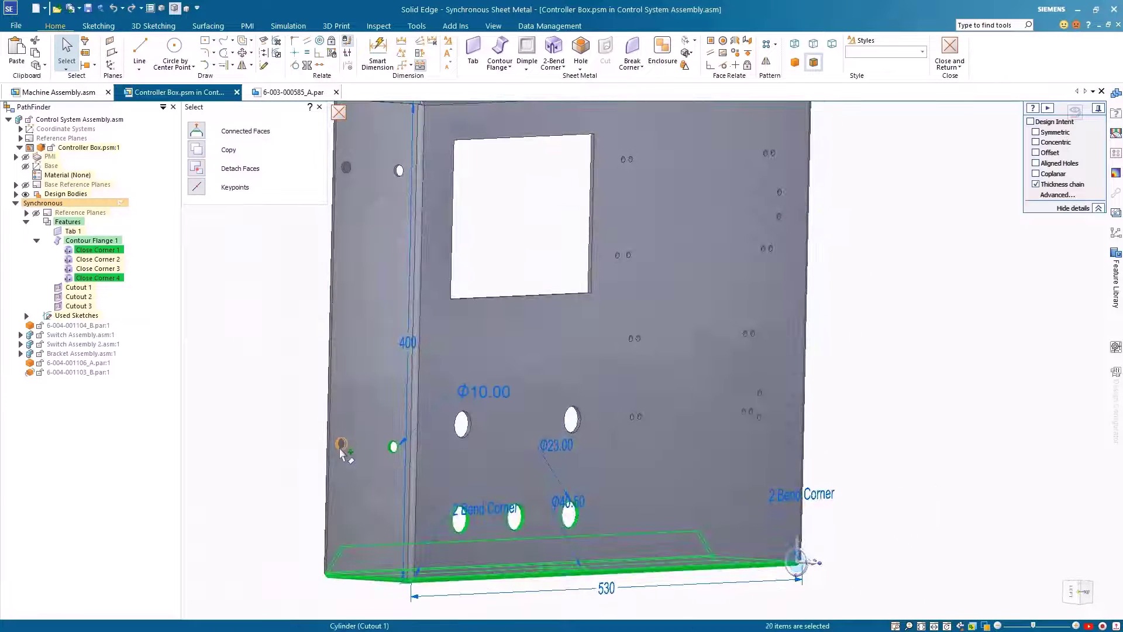
{"action": "left_click", "coordinate": [340, 448], "text": "ctrl"}
{"action": "left_click", "coordinate": [461, 428], "text": "ctrl"}
{"action": "left_click", "coordinate": [571, 424], "text": "ctrl"}
{"action": "left_click", "coordinate": [1083, 591]}
{"action": "left_click", "coordinate": [865, 565]}
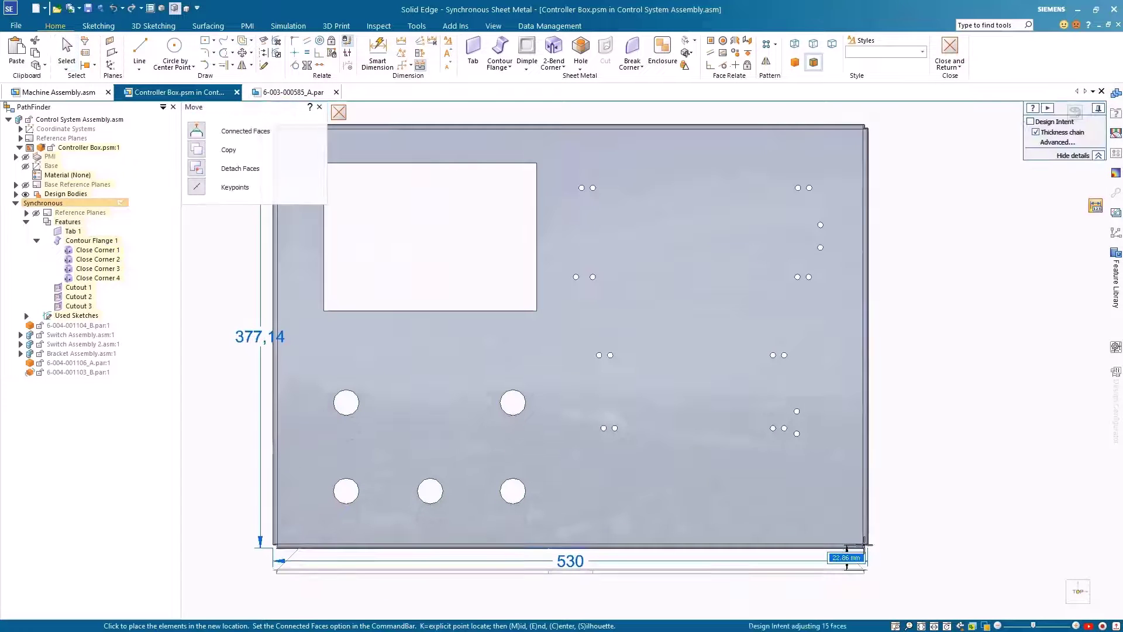
{"action": "type", "text": "50"}
{"action": "key", "text": "Return"}
{"action": "key", "text": "Escape"}
{"action": "left_click", "coordinate": [192, 111]}
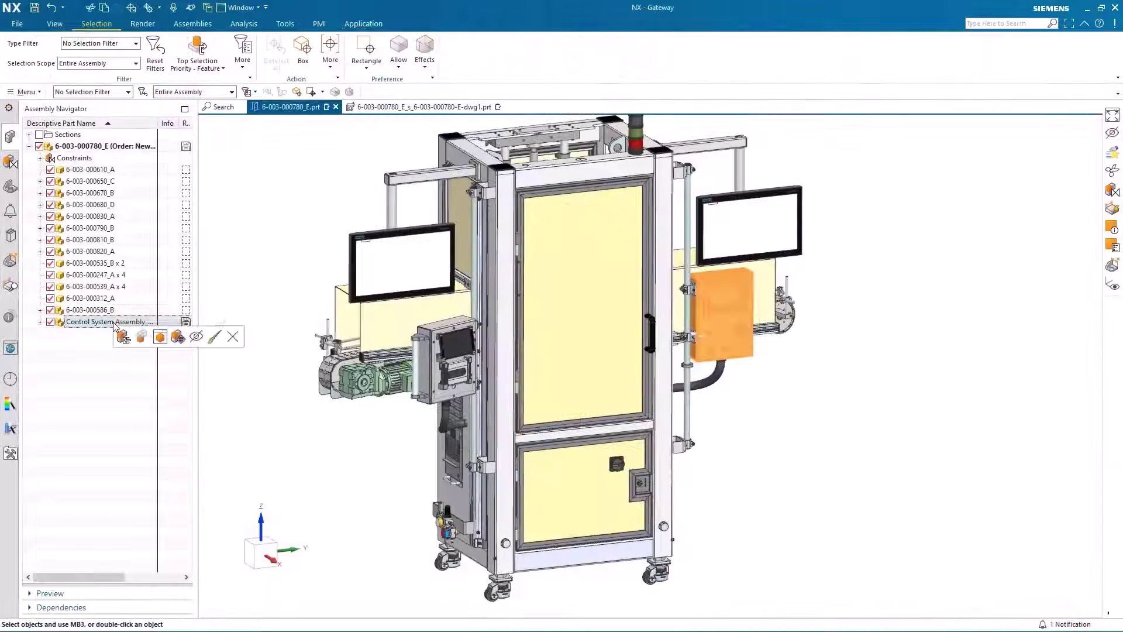
- Switch to NX and update the Control System Assembly component from its Solid Edge file through its interoperability properties
{"action": "right_click", "coordinate": [115, 323]}
{"action": "left_click", "coordinate": [117, 324]}
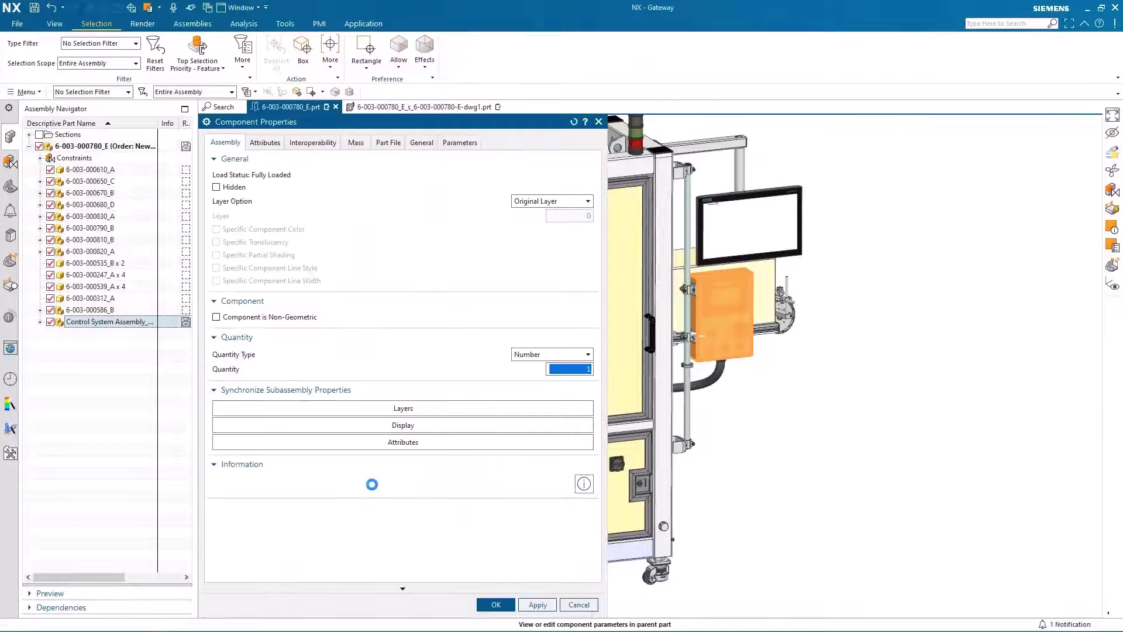
{"action": "left_click", "coordinate": [313, 143]}
{"action": "left_click", "coordinate": [412, 549]}
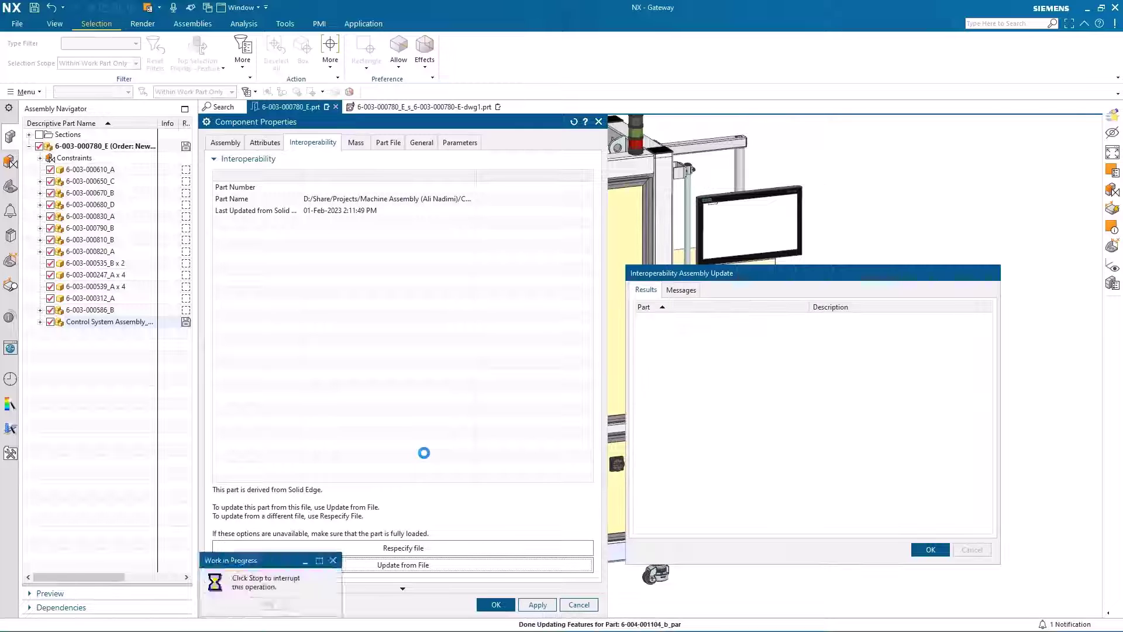
{"action": "left_click", "coordinate": [928, 546]}
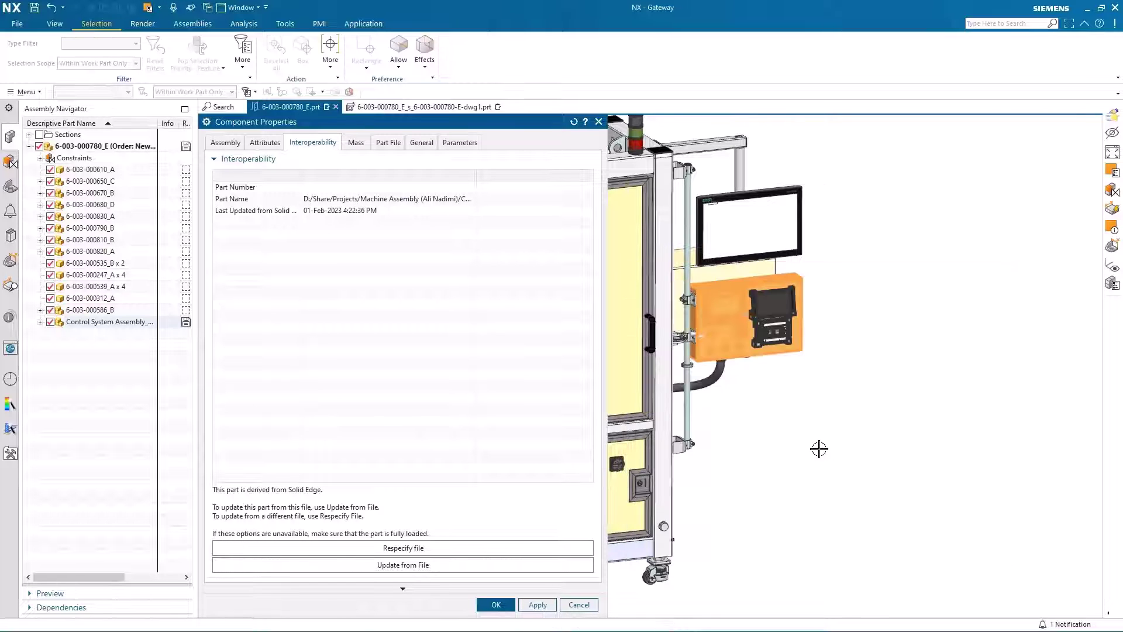
{"action": "left_click", "coordinate": [498, 605]}
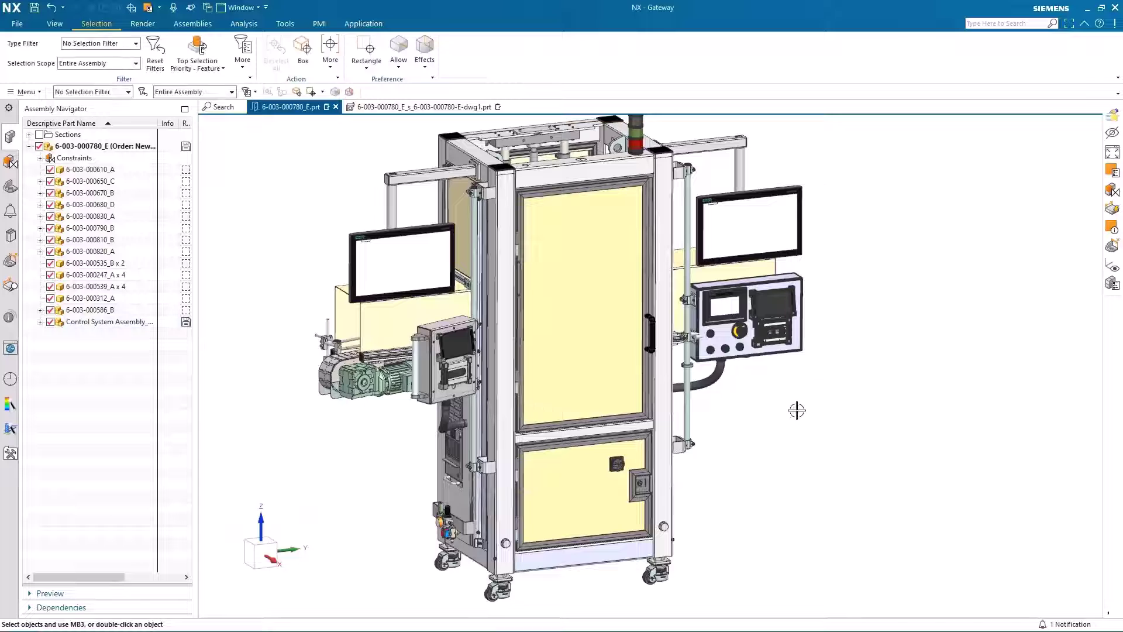
- Update the black cable hose beneath the controller box so it reaches the relocated cable hole
{"action": "left_click", "coordinate": [714, 383]}
{"action": "right_click", "coordinate": [715, 383]}
{"action": "left_click", "coordinate": [800, 458]}
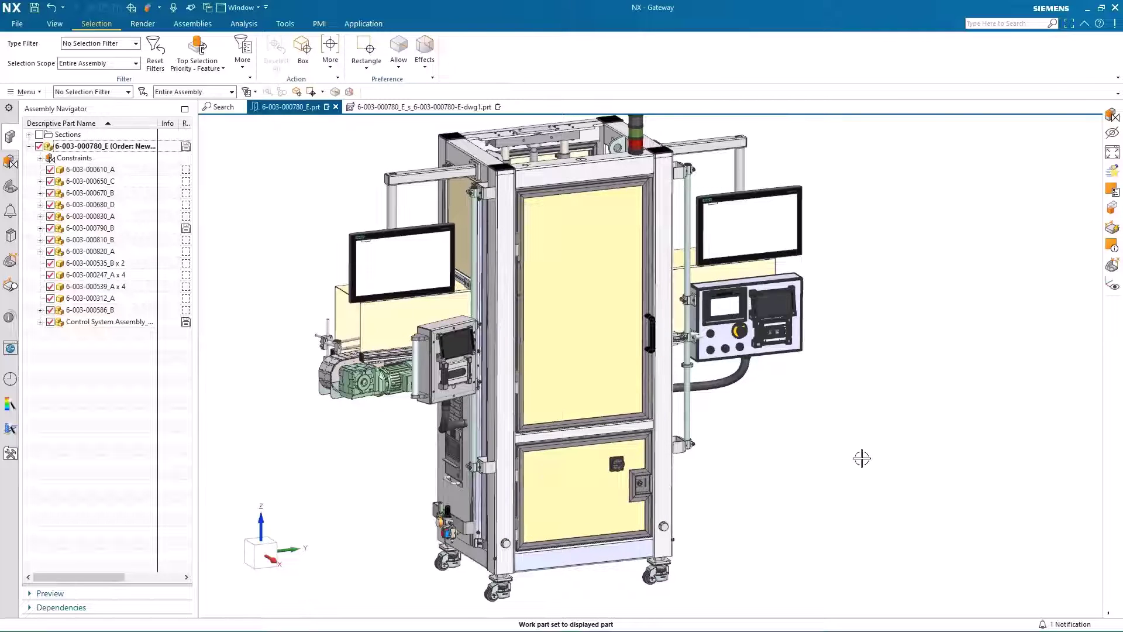
{"action": "left_click", "coordinate": [424, 107]}
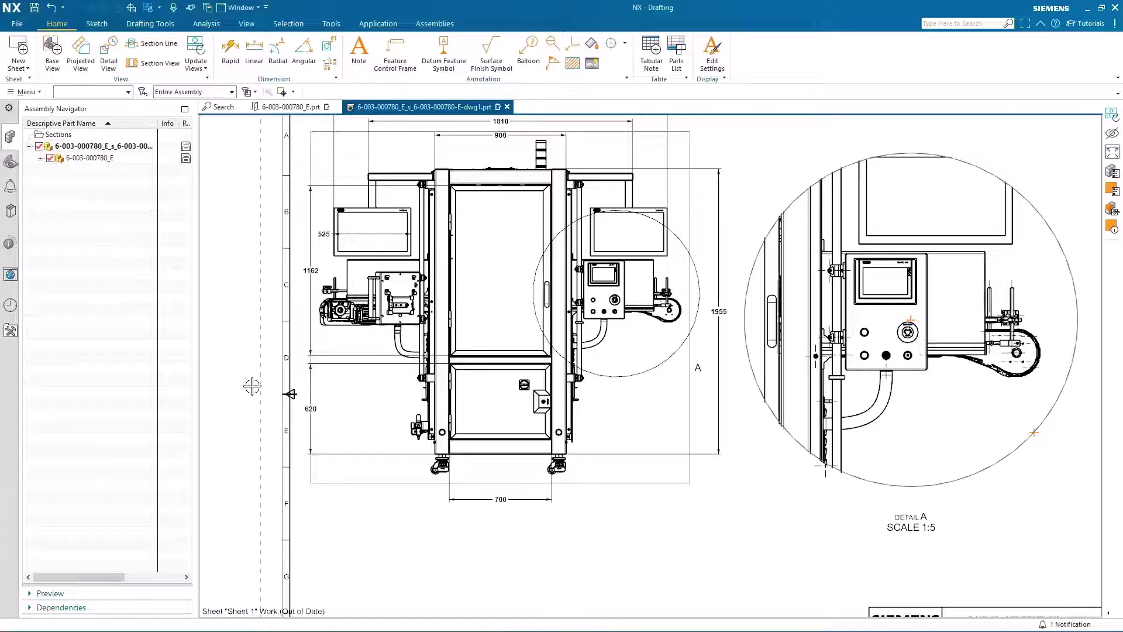
{"action": "left_click", "coordinate": [11, 165]}
{"action": "right_click", "coordinate": [86, 147]}
{"action": "left_click", "coordinate": [110, 153]}
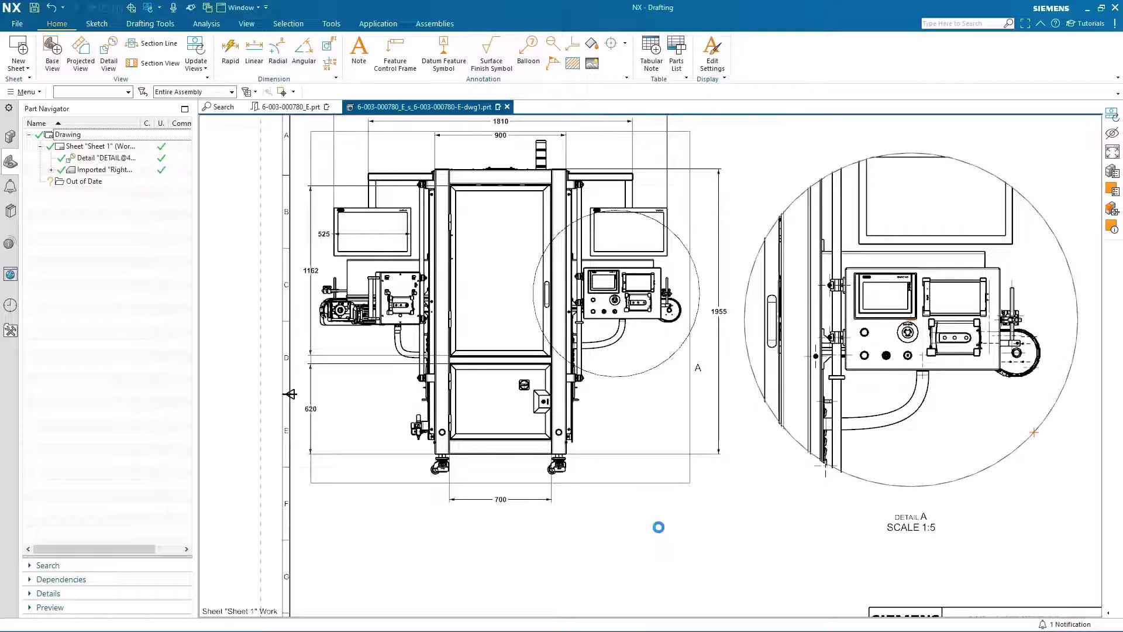
{"action": "left_click", "coordinate": [290, 106]}
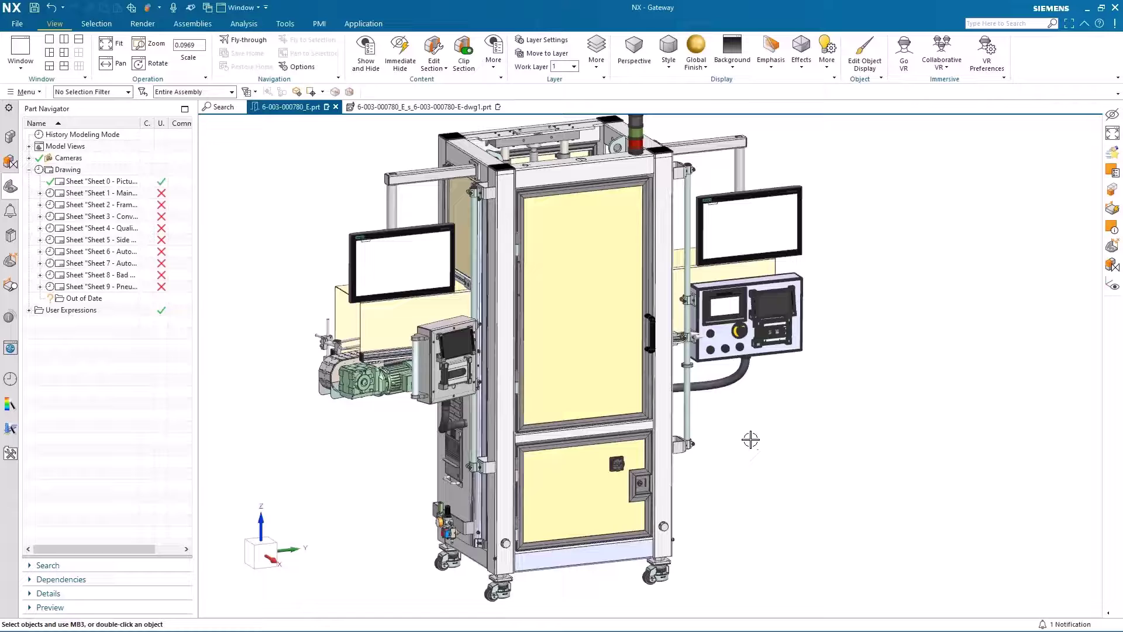
{"action": "left_click", "coordinate": [431, 395]}
{"action": "right_click", "coordinate": [117, 310]}
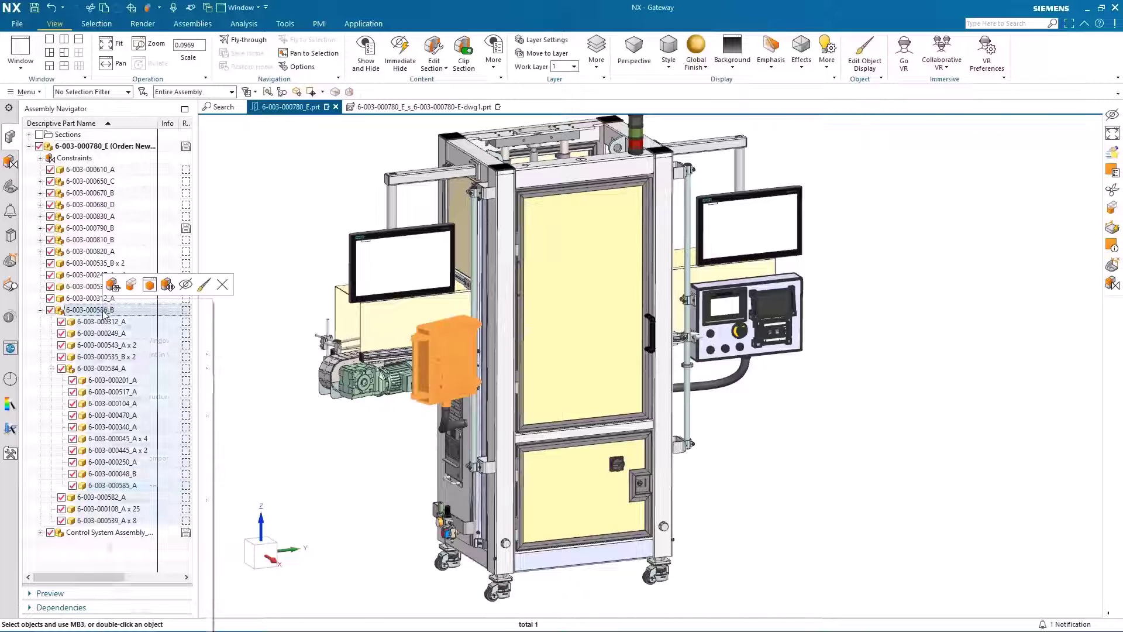
{"action": "left_click", "coordinate": [228, 518]}
{"action": "left_click", "coordinate": [444, 349]}
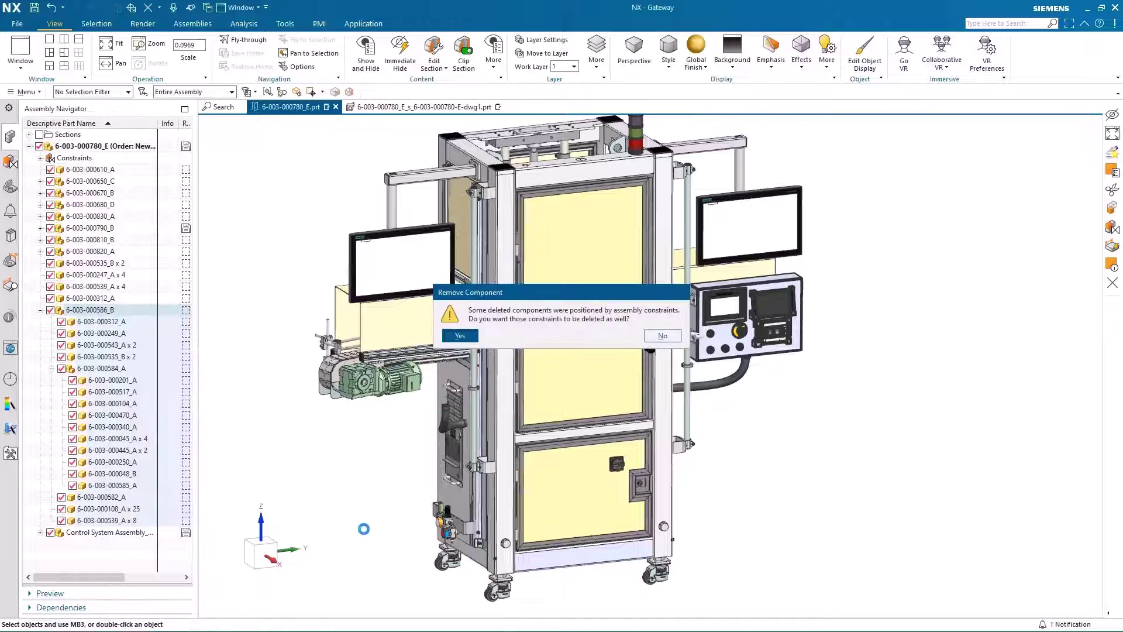
{"action": "left_click", "coordinate": [459, 337]}
{"action": "left_click", "coordinate": [444, 425]}
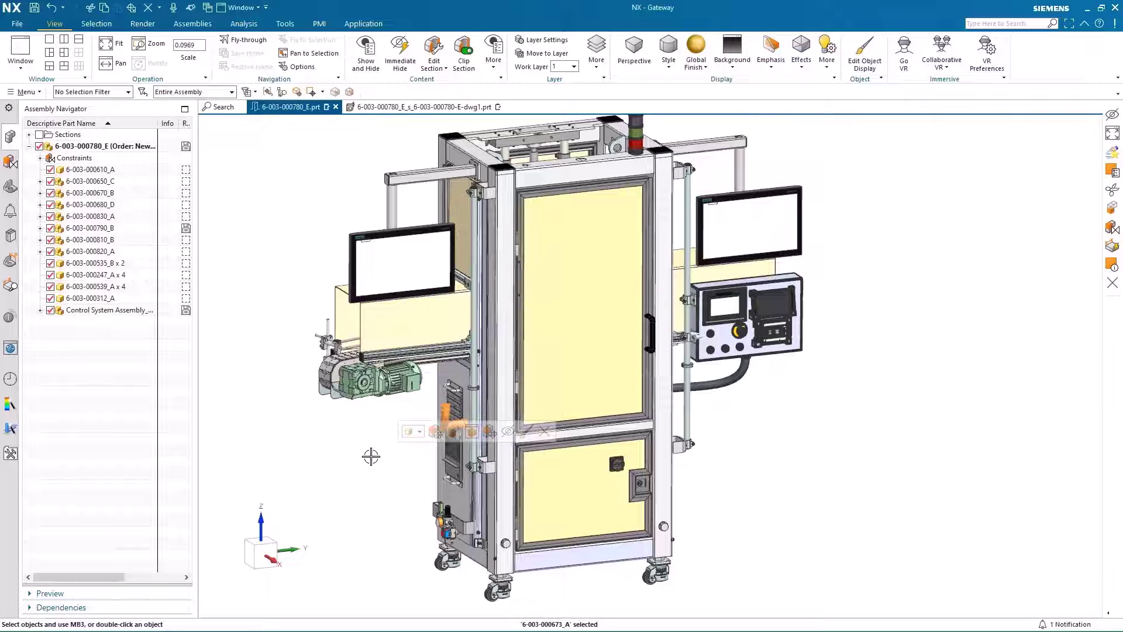
{"action": "key", "text": "Delete"}
{"action": "left_click", "coordinate": [451, 348]}
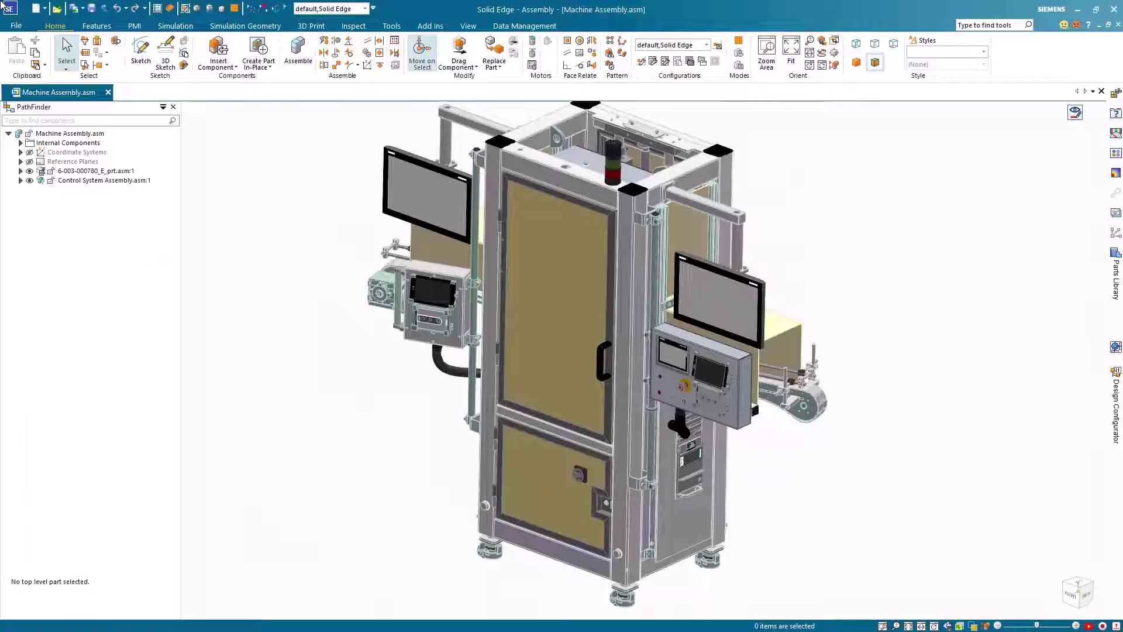
{"action": "left_click", "coordinate": [123, 171]}
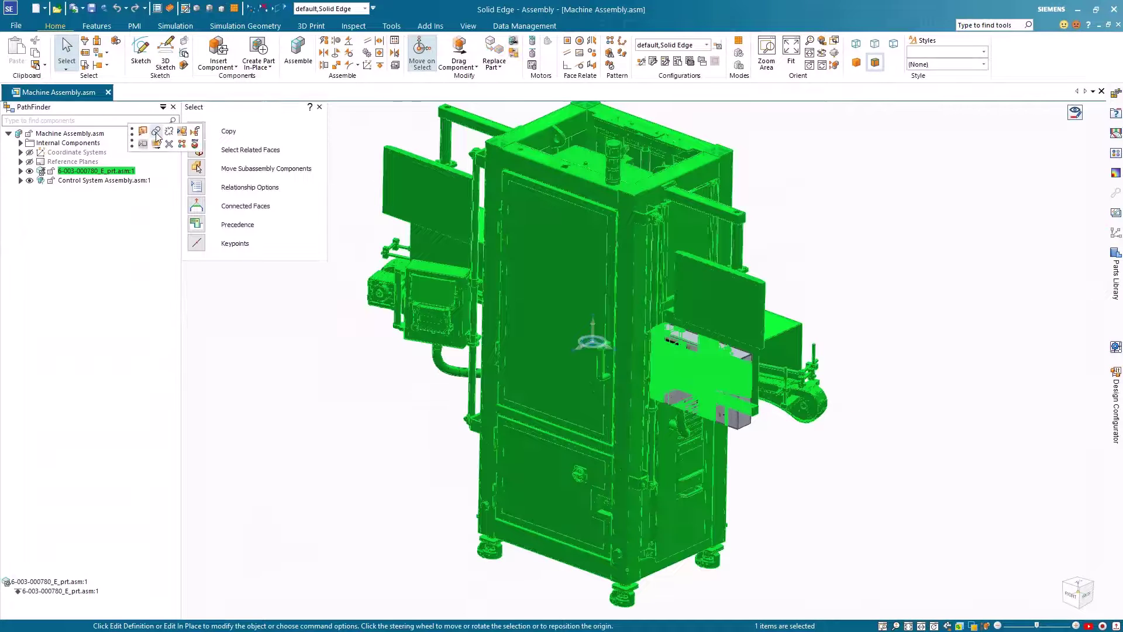
{"action": "left_click", "coordinate": [157, 132]}
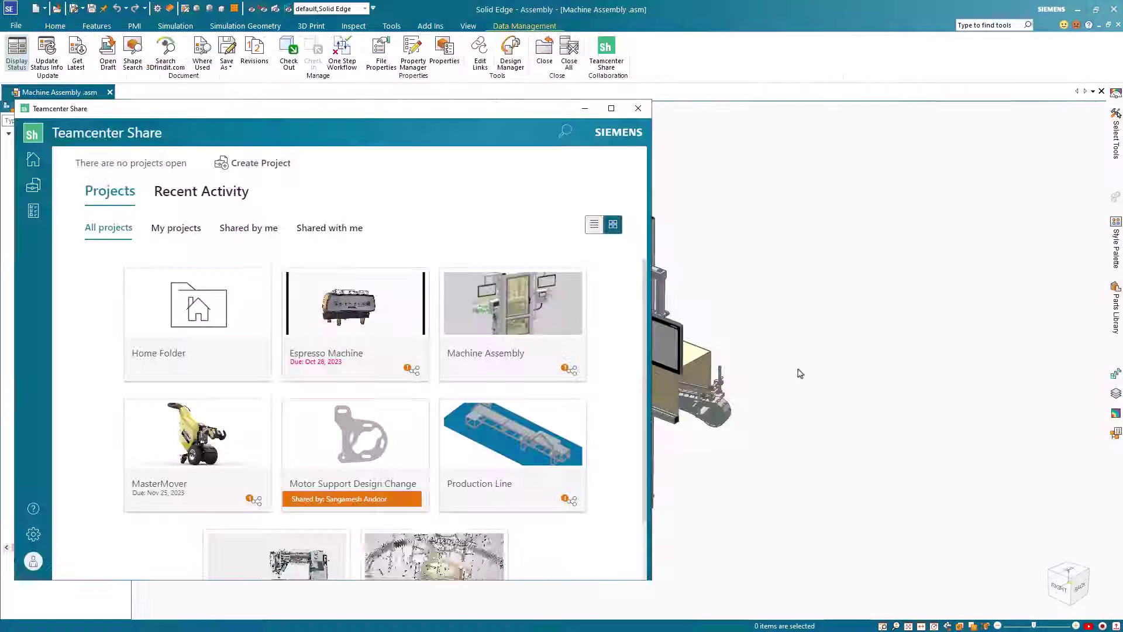
- Open the Teamcenter Share task board and move the Design Controller task to Completed
{"action": "left_click", "coordinate": [32, 213]}
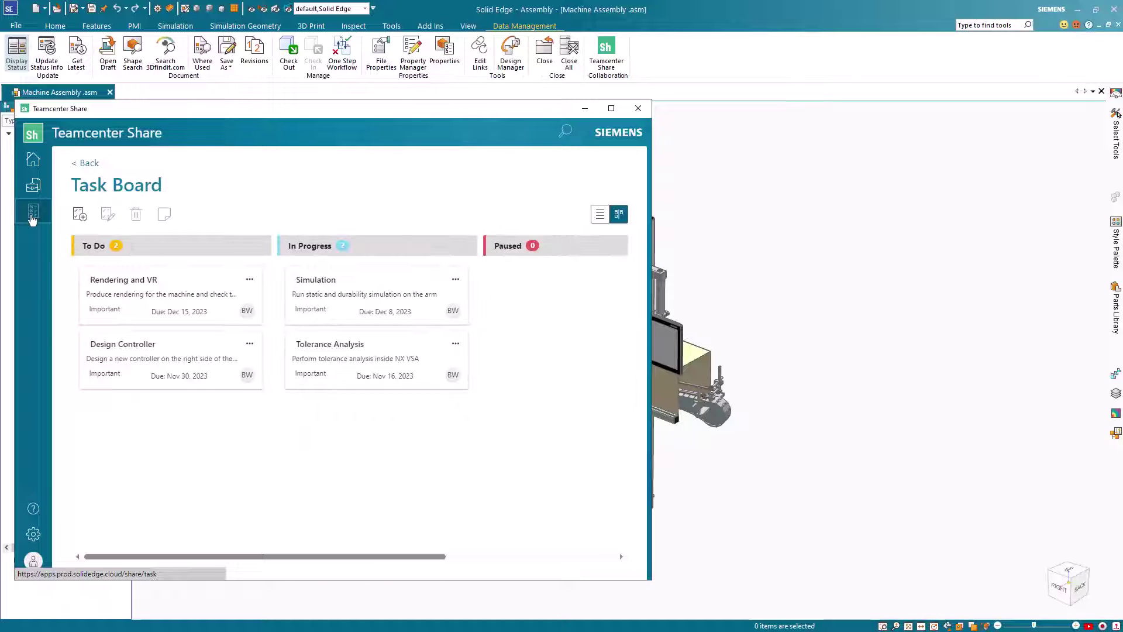
{"action": "left_click", "coordinate": [249, 343]}
{"action": "mouse_move", "coordinate": [253, 365]}
{"action": "left_click", "coordinate": [324, 390]}
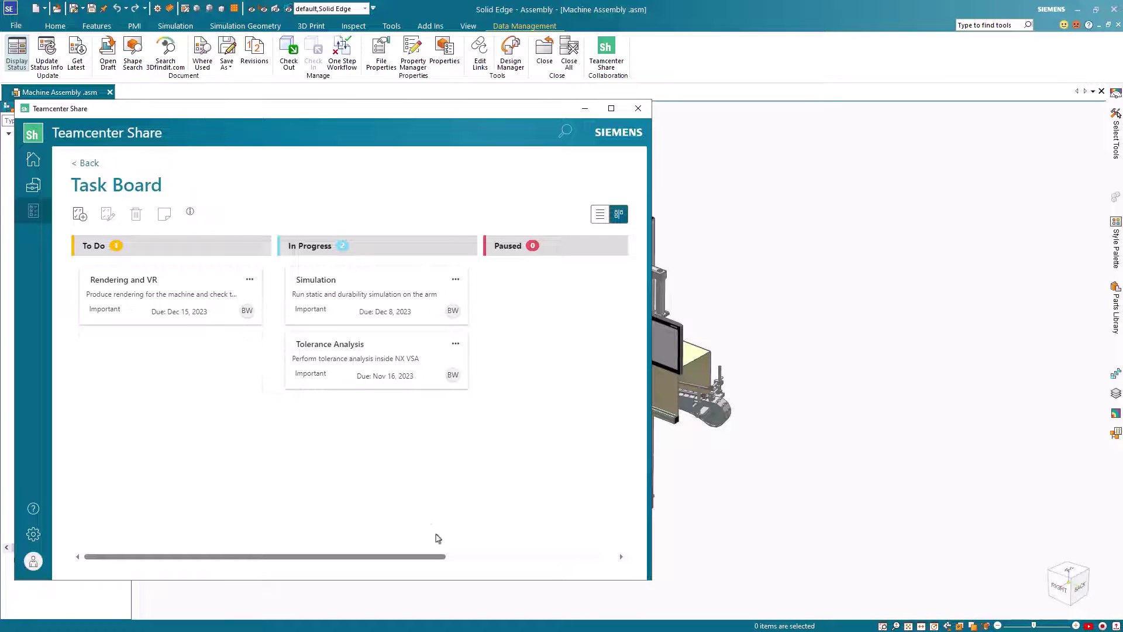
{"action": "left_click_drag", "start_coordinate": [423, 559], "coordinate": [621, 554]}
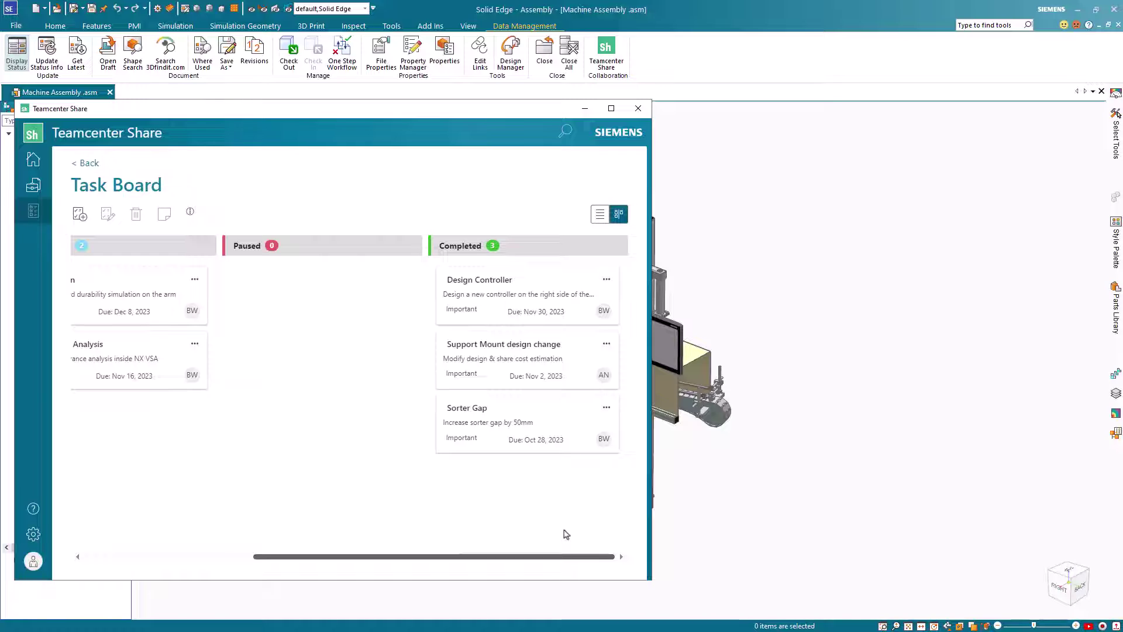